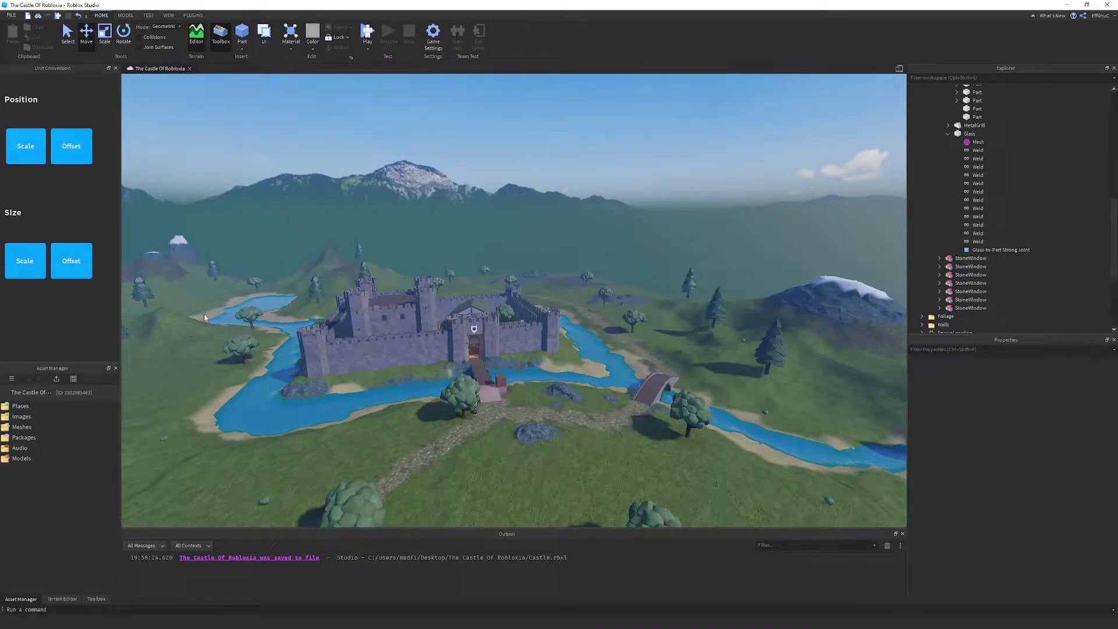
Survey the castle, its moat and the surrounding terrain of the Roblox map from several viewpoints.
right_drag(234, 310, 244, 311)
scroll(235, 310, down, 4)
key(a)
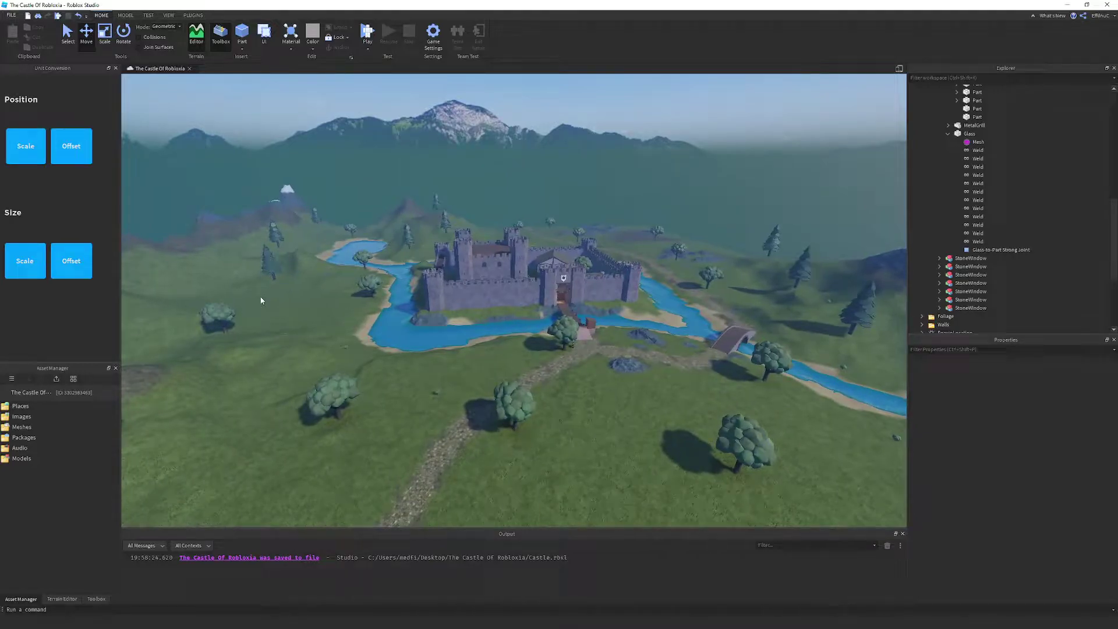
key(a)
key(d)
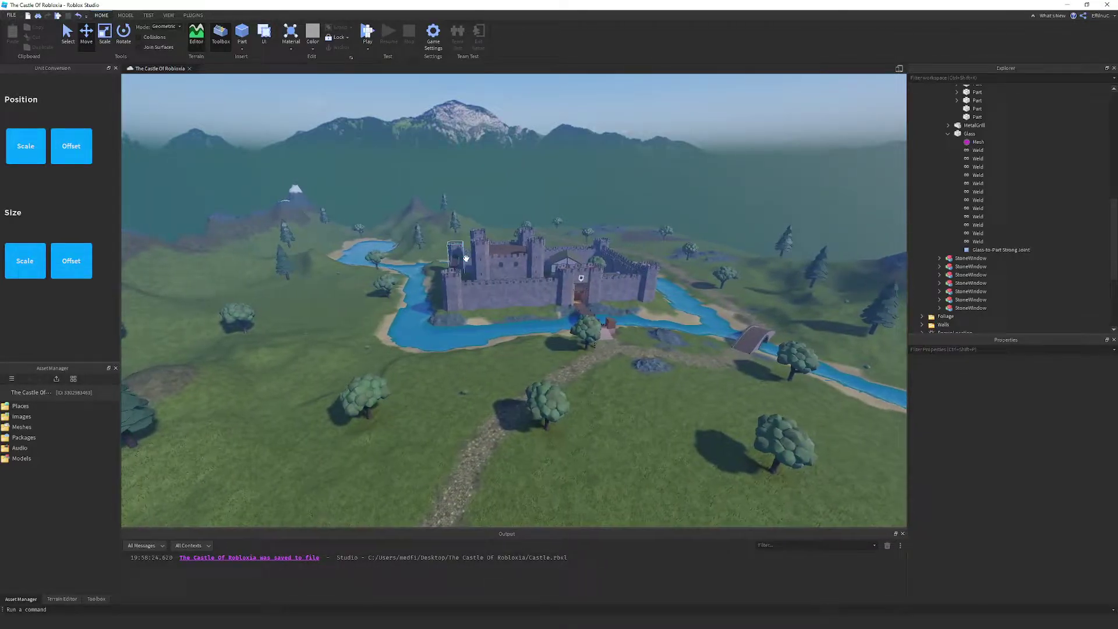
key(d)
right_drag(597, 244, 596, 244)
key(d)
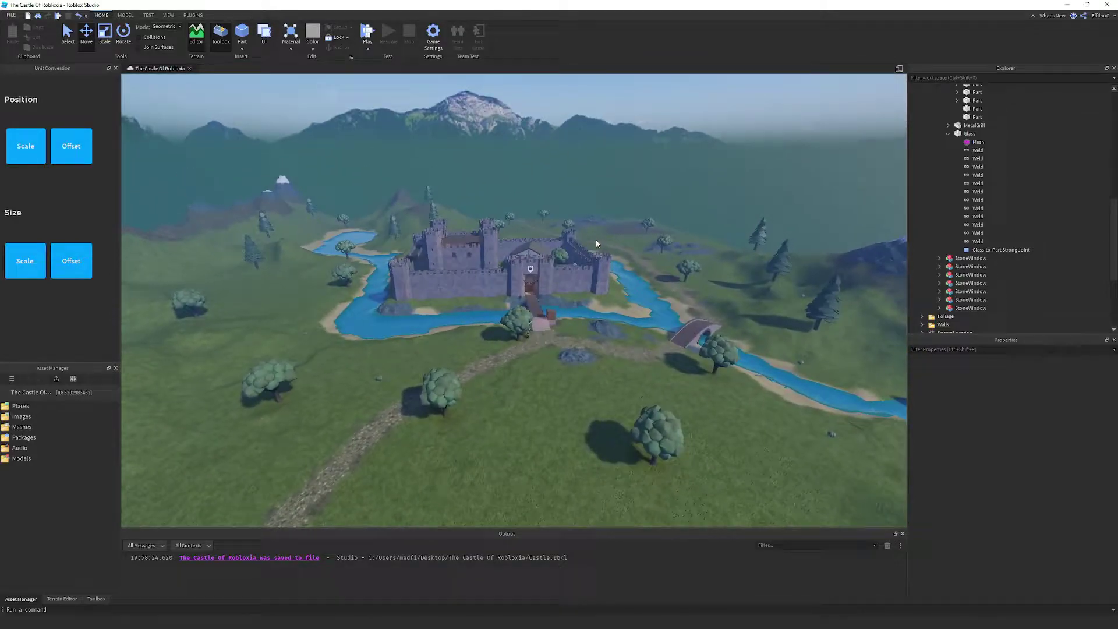
key(w)
key(a)
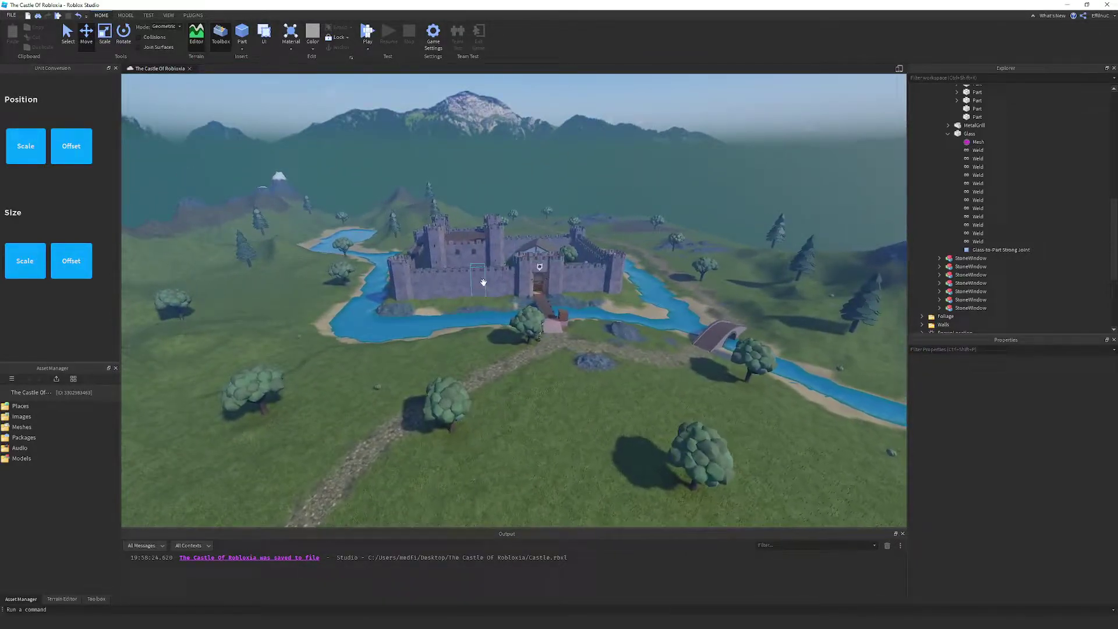
key(w)
key(a)
right_drag(505, 355, 469, 332)
key(d)
key(w)
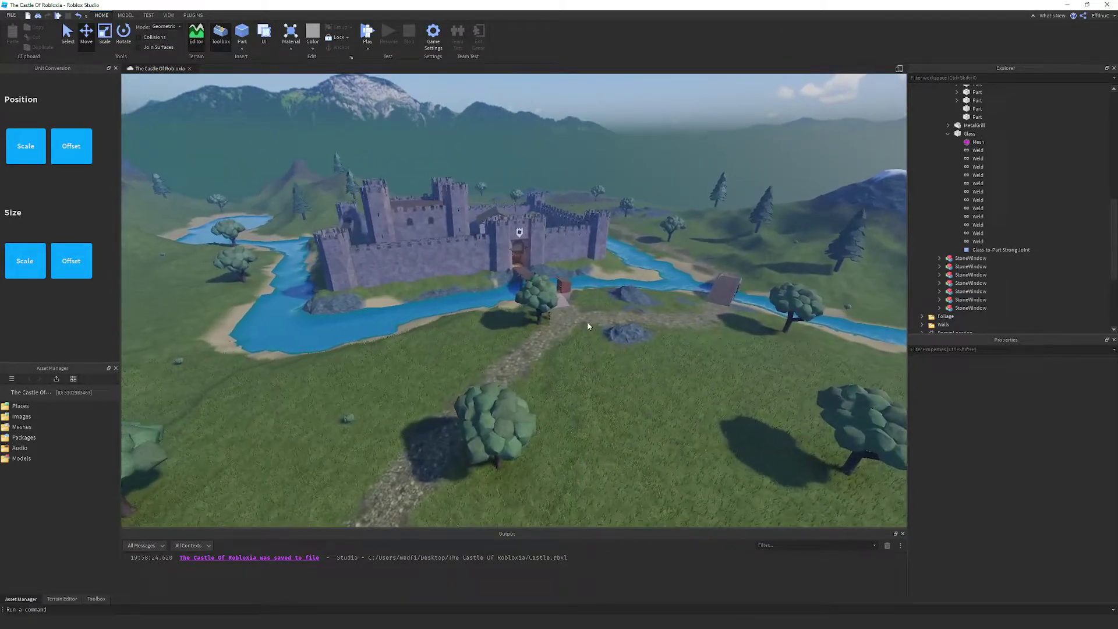
key(d)
key(w)
right_drag(540, 301, 540, 302)
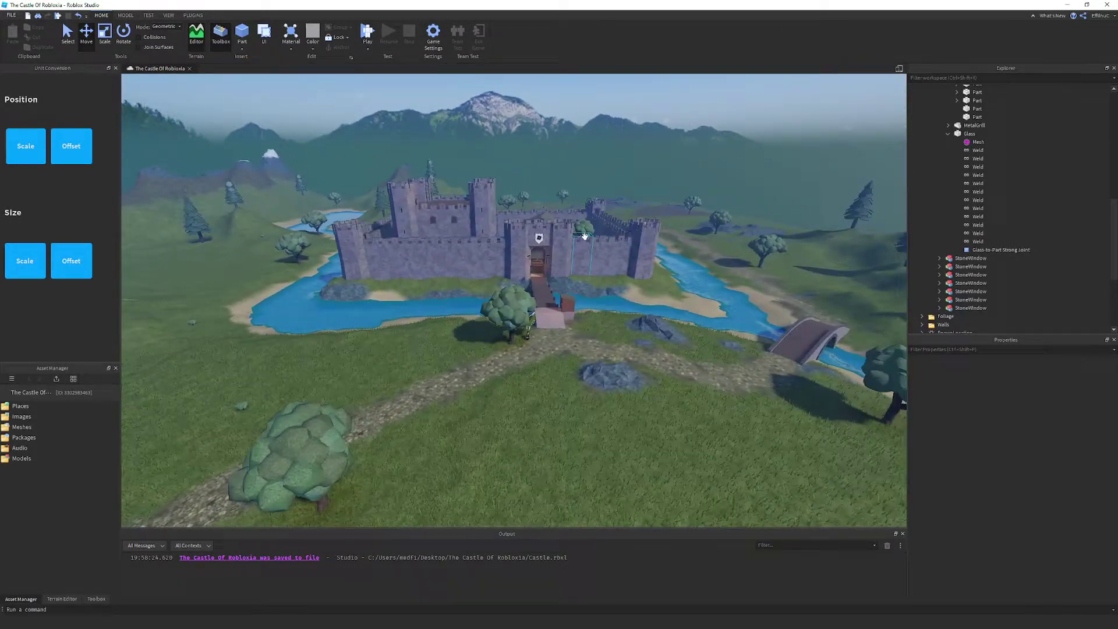
right_drag(514, 243, 548, 275)
key(d)
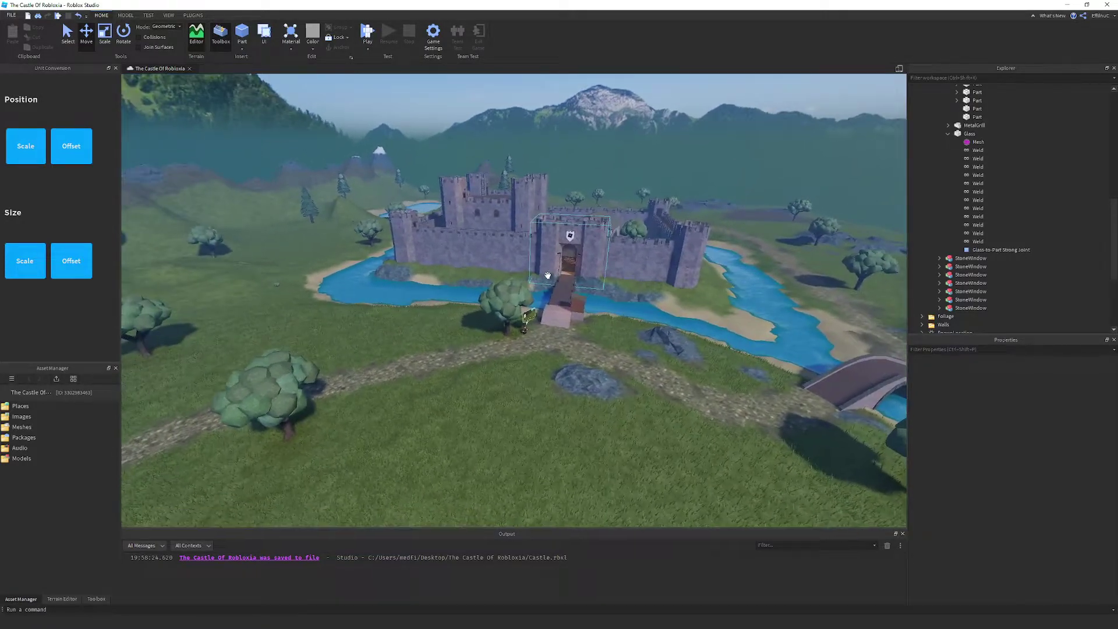
key(a)
key(a)
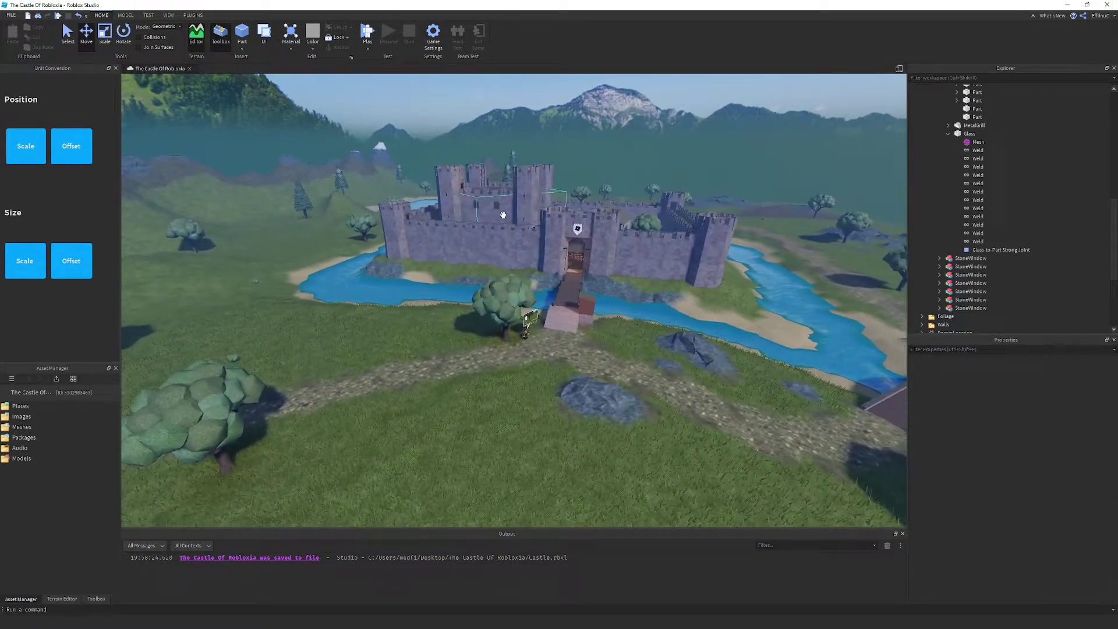
right_drag(726, 342, 727, 342)
key(d)
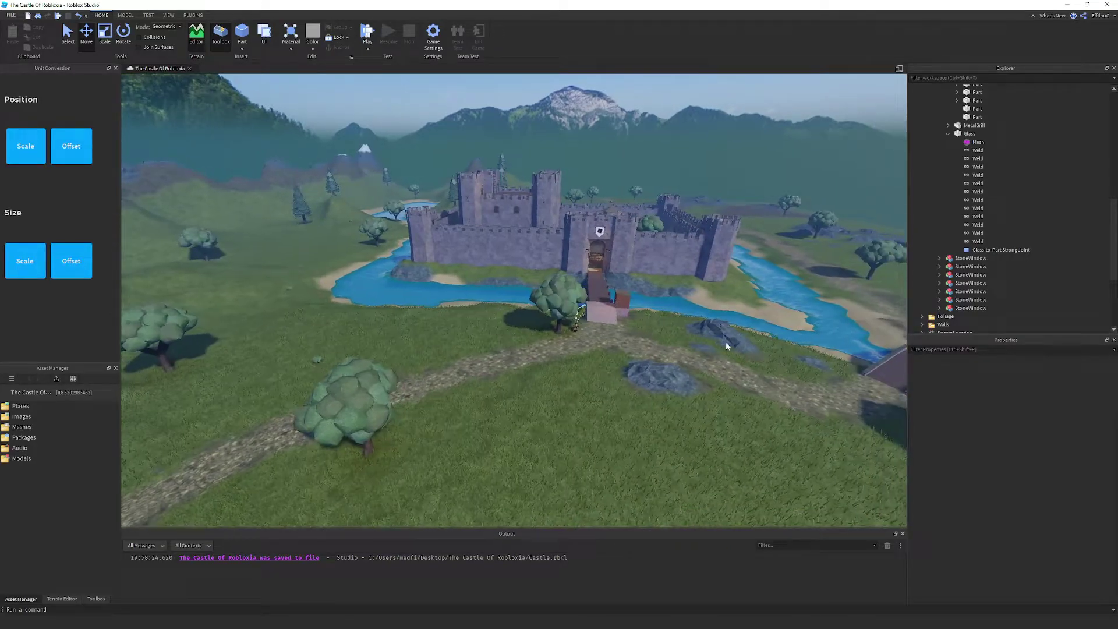
key(a)
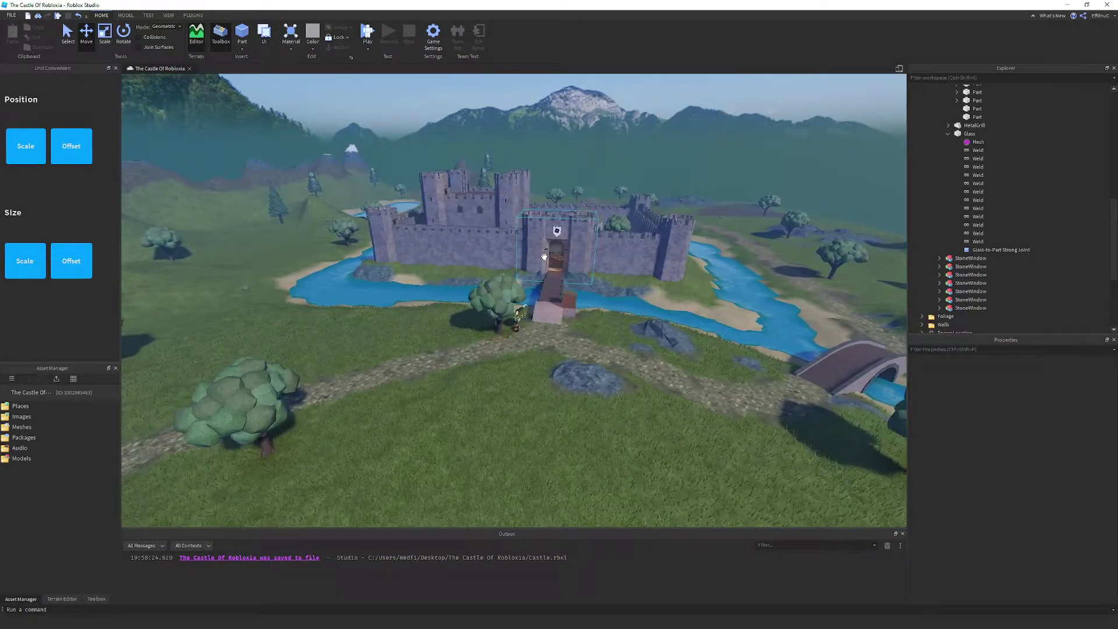
key(w)
right_drag(644, 309, 644, 309)
key(d)
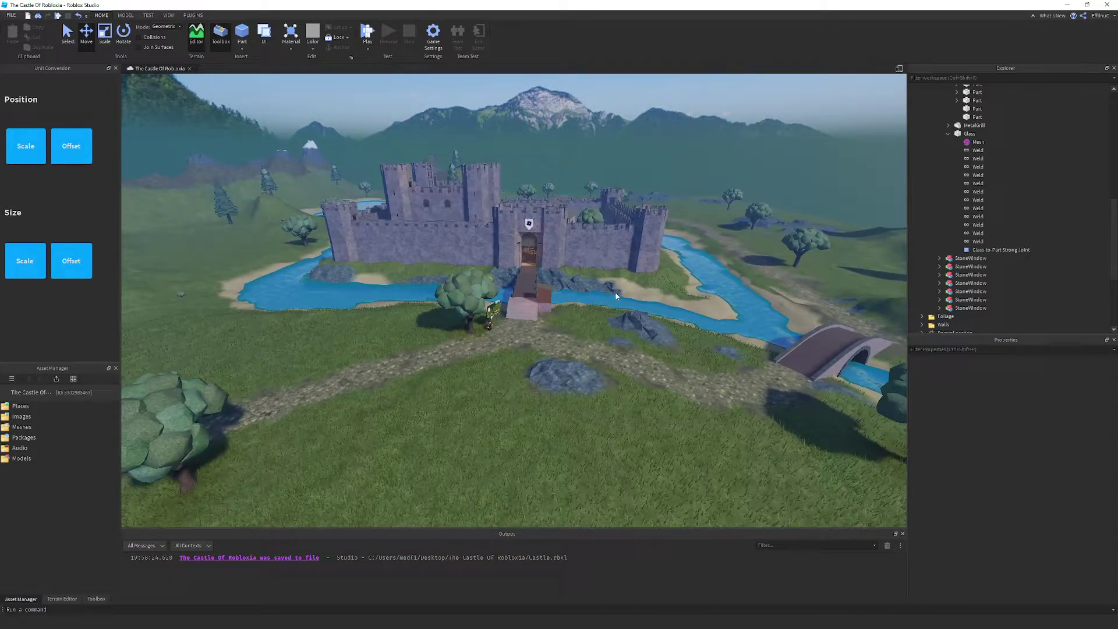
Inspect the stone bridge across the river up close.
key(d)
key(w)
key(w)
key(d)
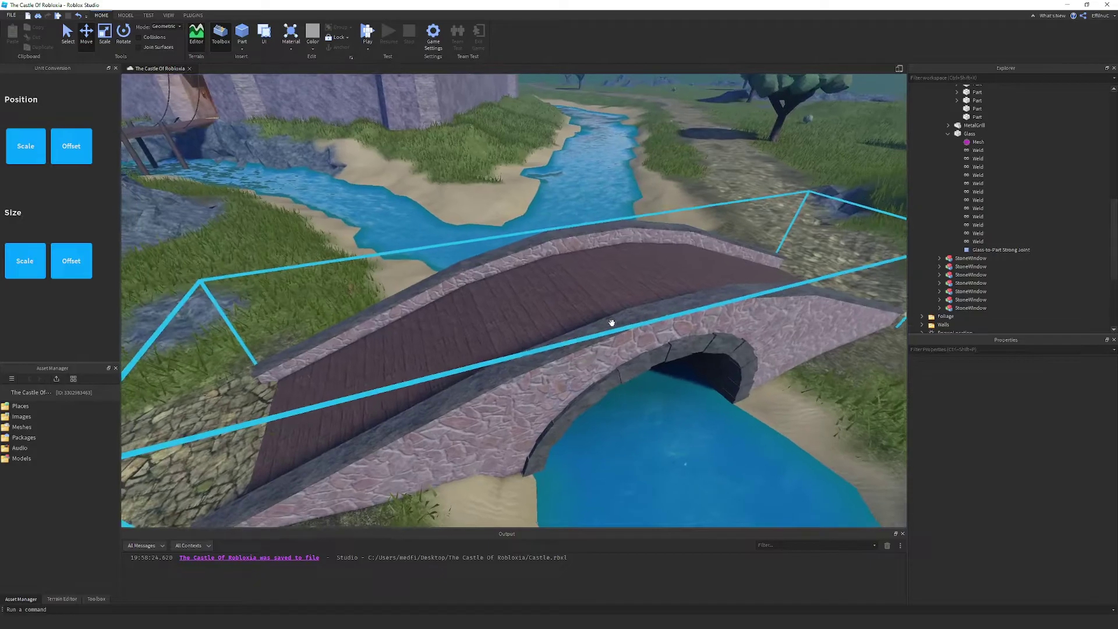
key(s)
key(a)
mouse_move(611, 322)
right_down()
mouse_move(642, 293)
mouse_move(624, 311)
right_up()
key(d)
key(a)
Examine the grassland, trees and cobblestone path outside the castle.
key(w)
key(w)
key(a)
right_drag(495, 261, 499, 267)
key(a)
key(s)
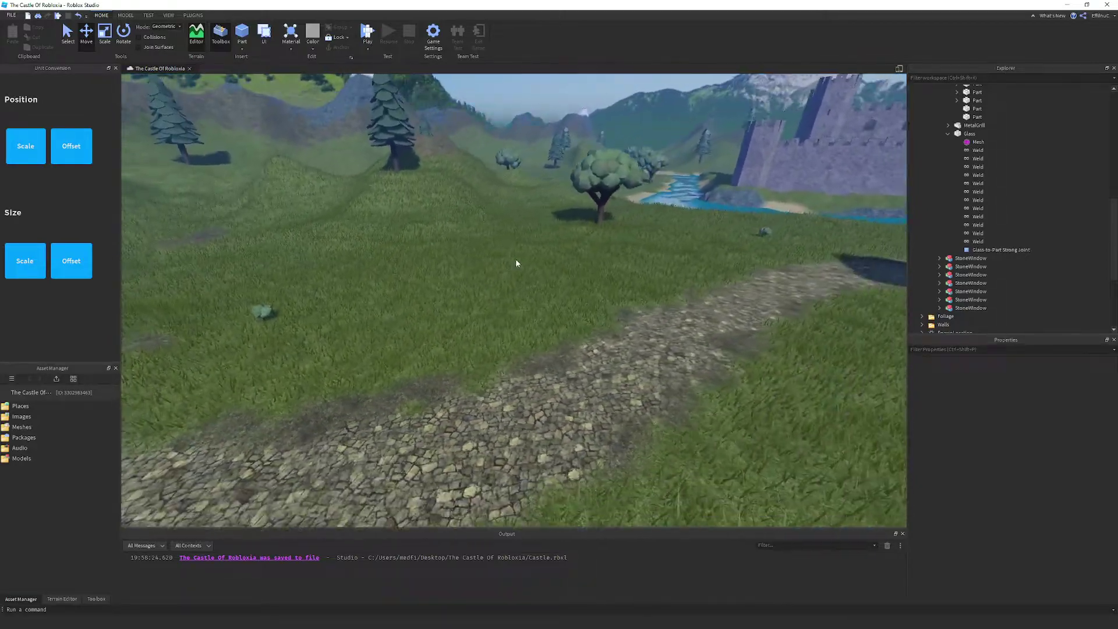
key(d)
right_drag(802, 302, 799, 298)
key(d)
key(w)
right_drag(714, 297, 714, 298)
Inspect how the tree beside the path is built, selecting its branches, trunk and one of its leaf clusters.
scroll(555, 296, up, 10)
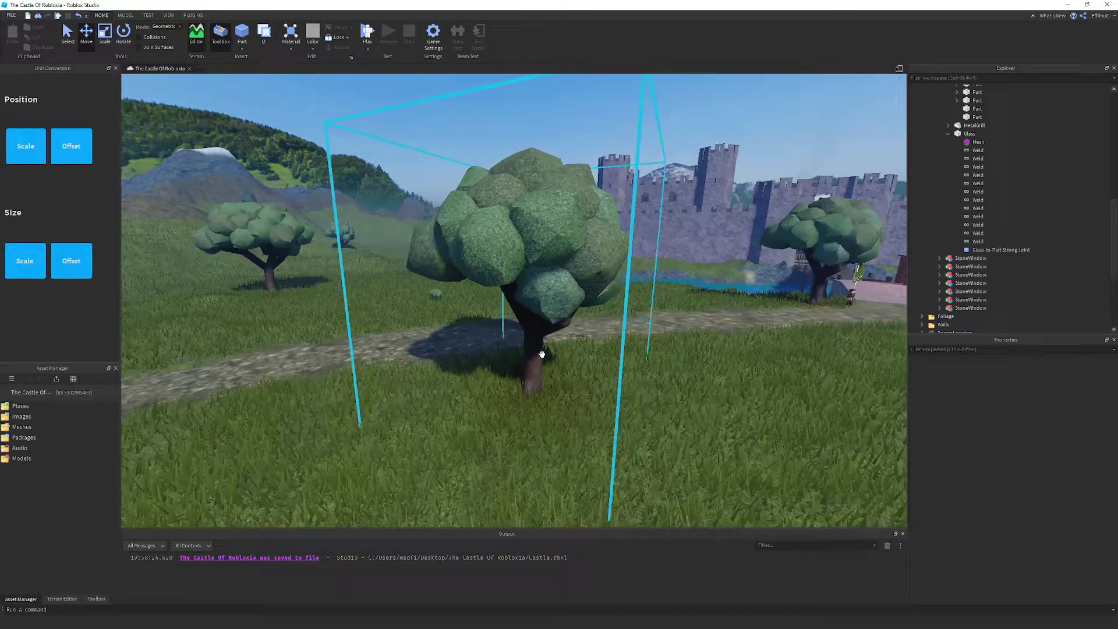
scroll(448, 269, down, 4)
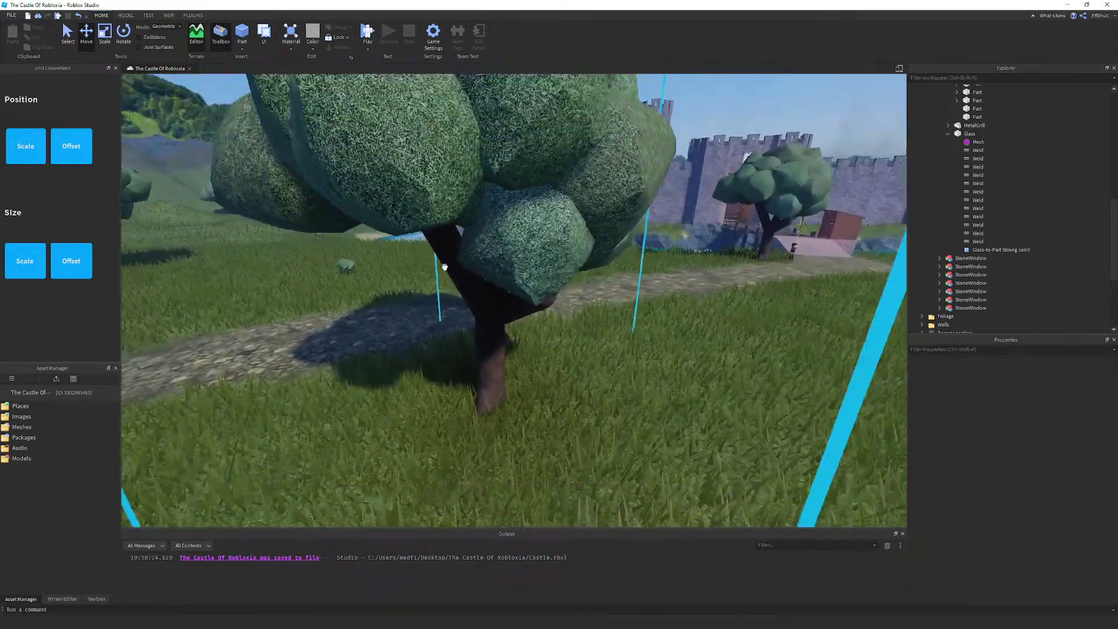
scroll(572, 297, up, 5)
click(591, 314)
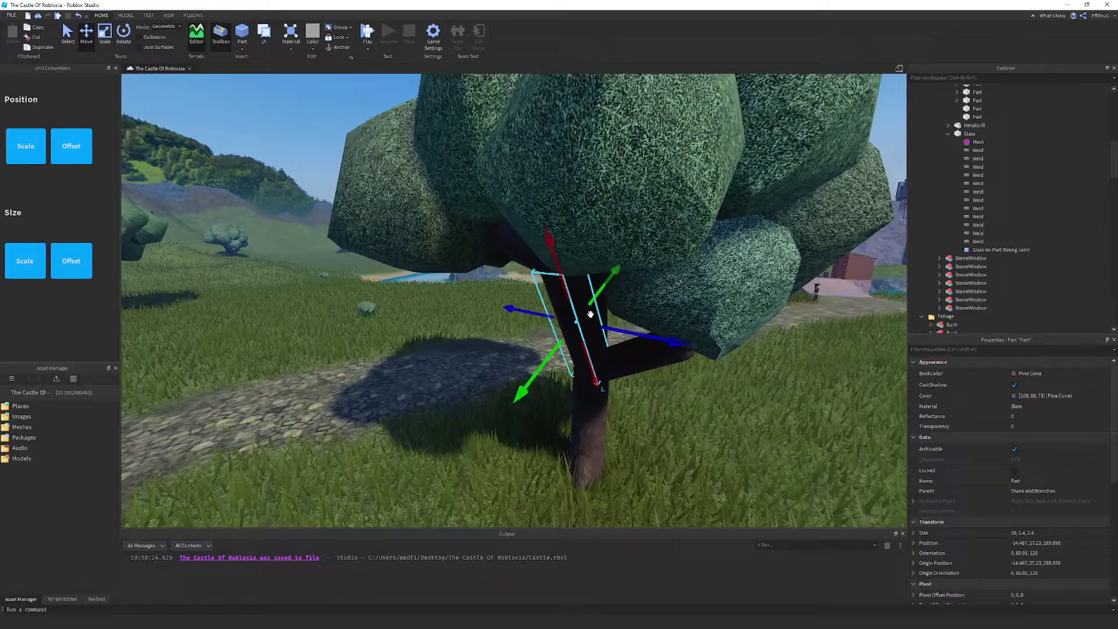
click(632, 358)
click(593, 422)
scroll(617, 257, down, 8)
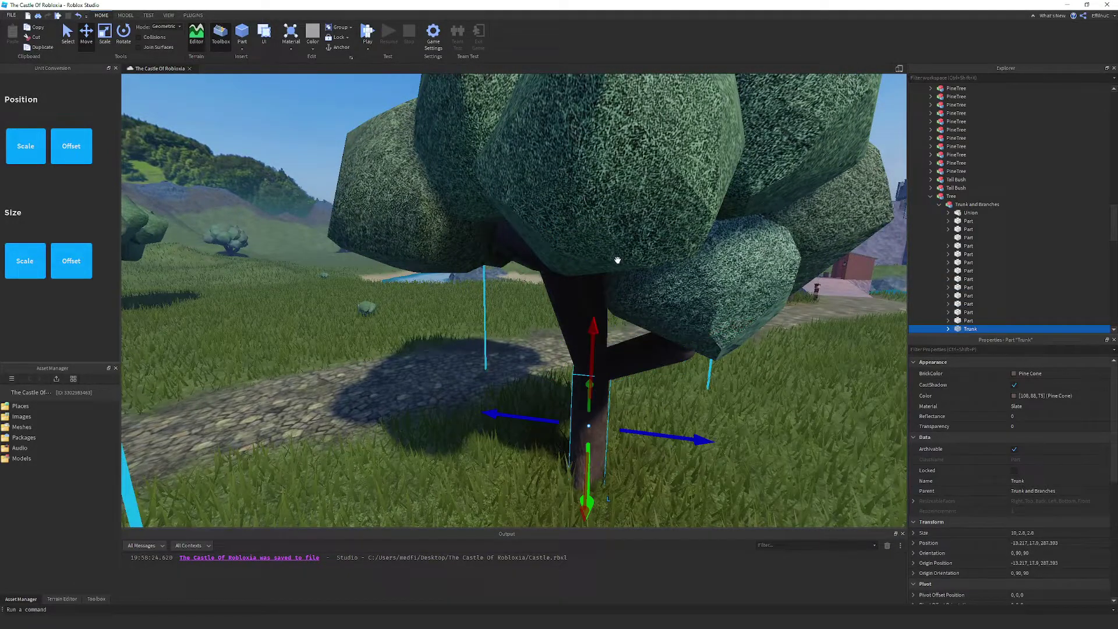
click(534, 225)
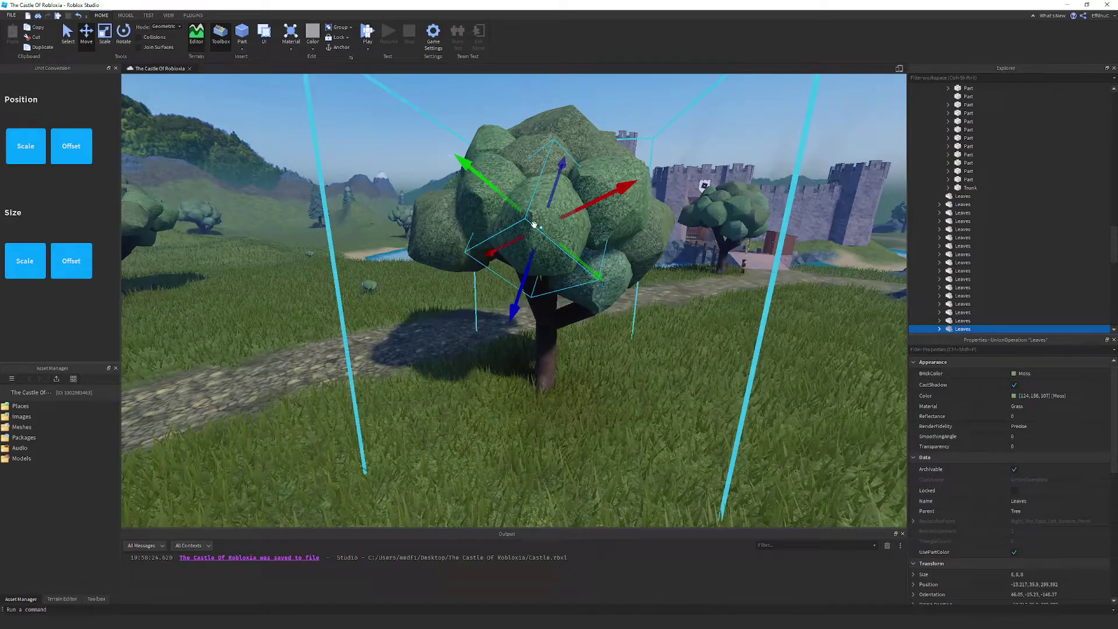
scroll(548, 220, down, 4)
key(a)
key(d)
click(600, 114)
key(a)
right_drag(600, 114, 592, 252)
scroll(592, 252, up, 3)
scroll(579, 322, down, 3)
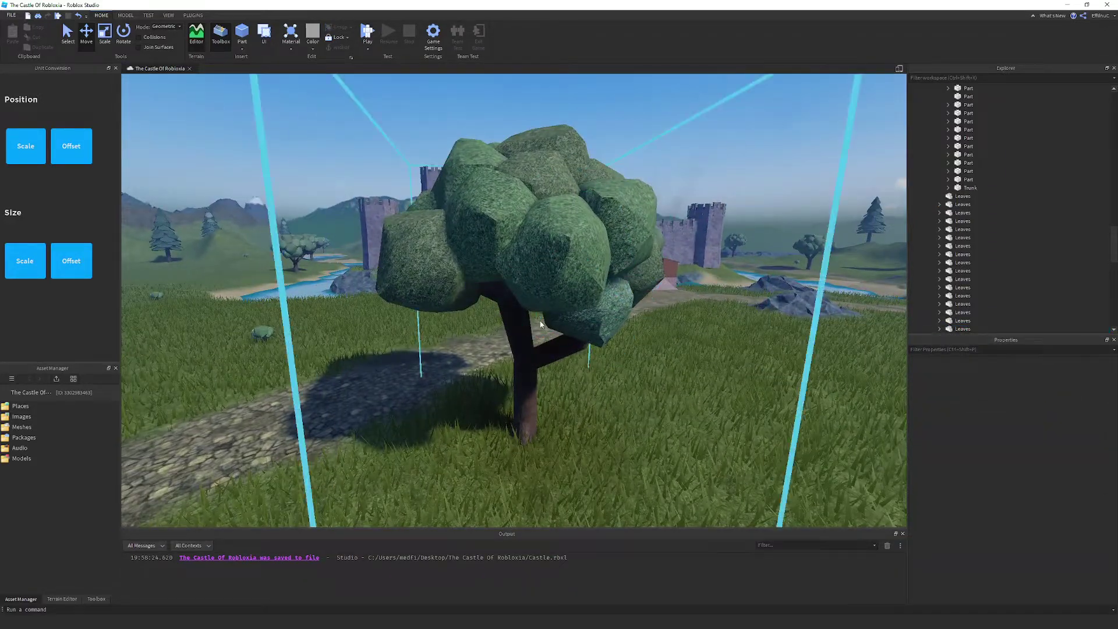
scroll(577, 327, down, 5)
scroll(578, 328, down, 2)
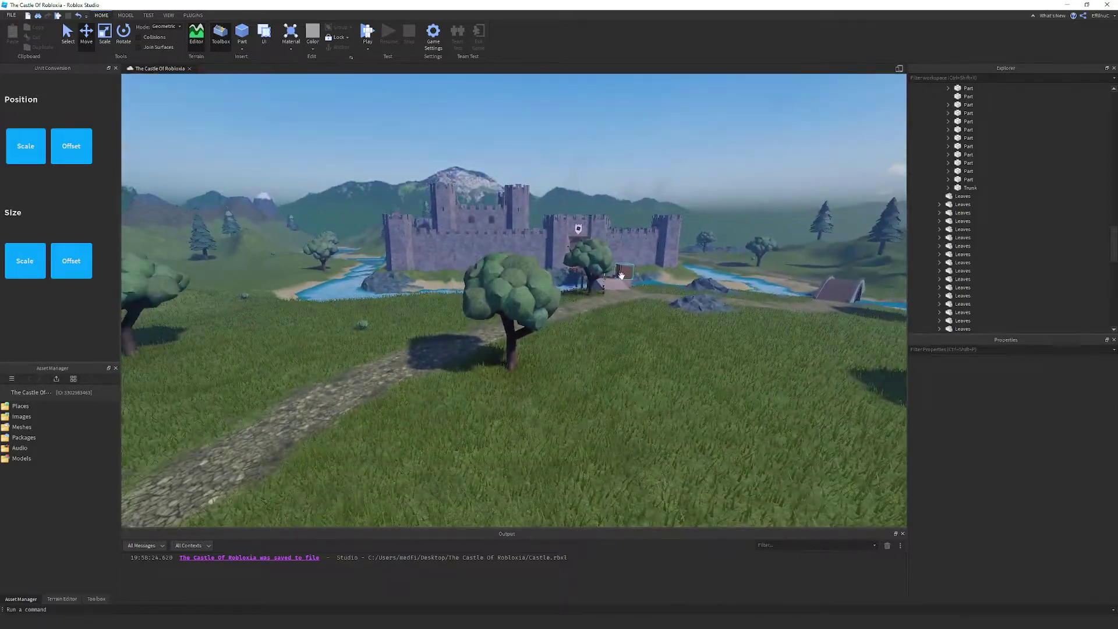
key(d)
Search the computer for blender and launch Blender.
key(super)
text(blender)
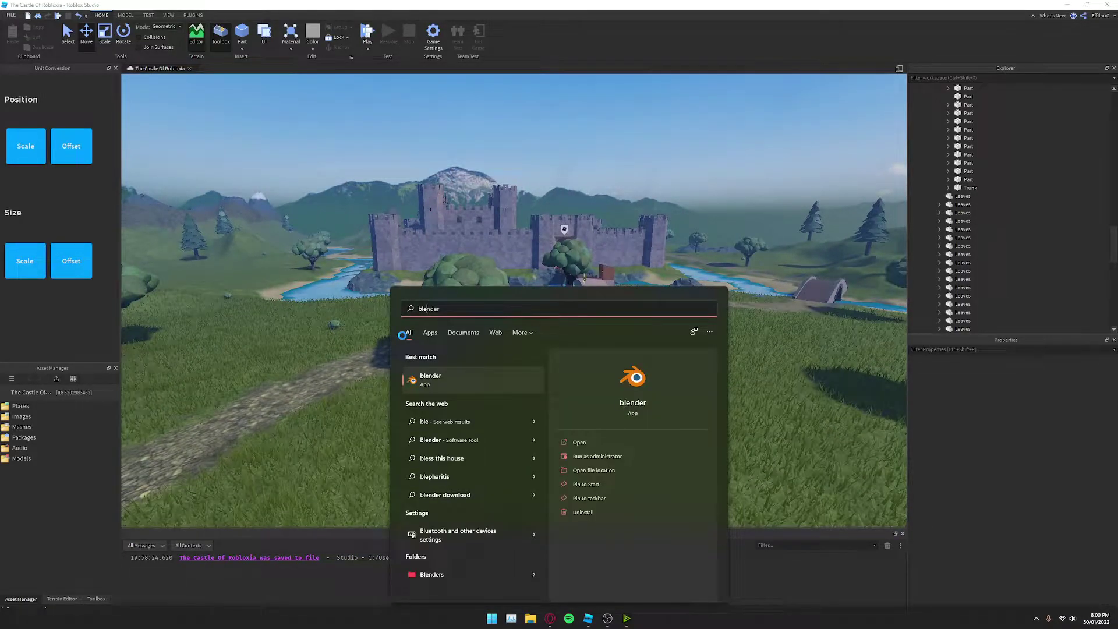
key(Return)
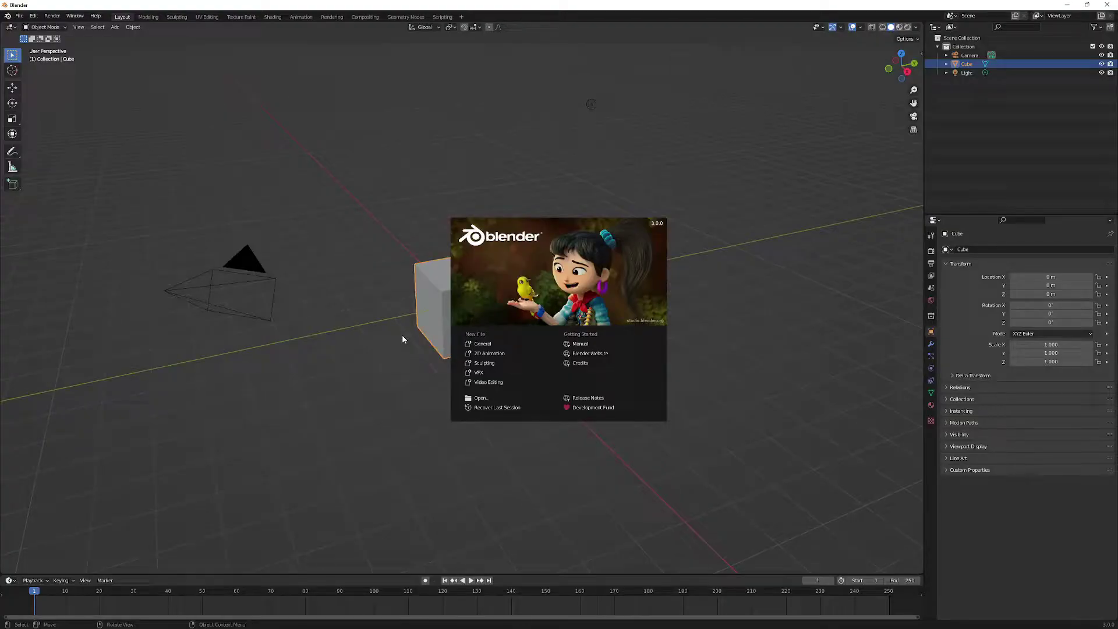
Dismiss the splash screen and delete the default cube, camera and light from the scene.
click(402, 330)
key(q)
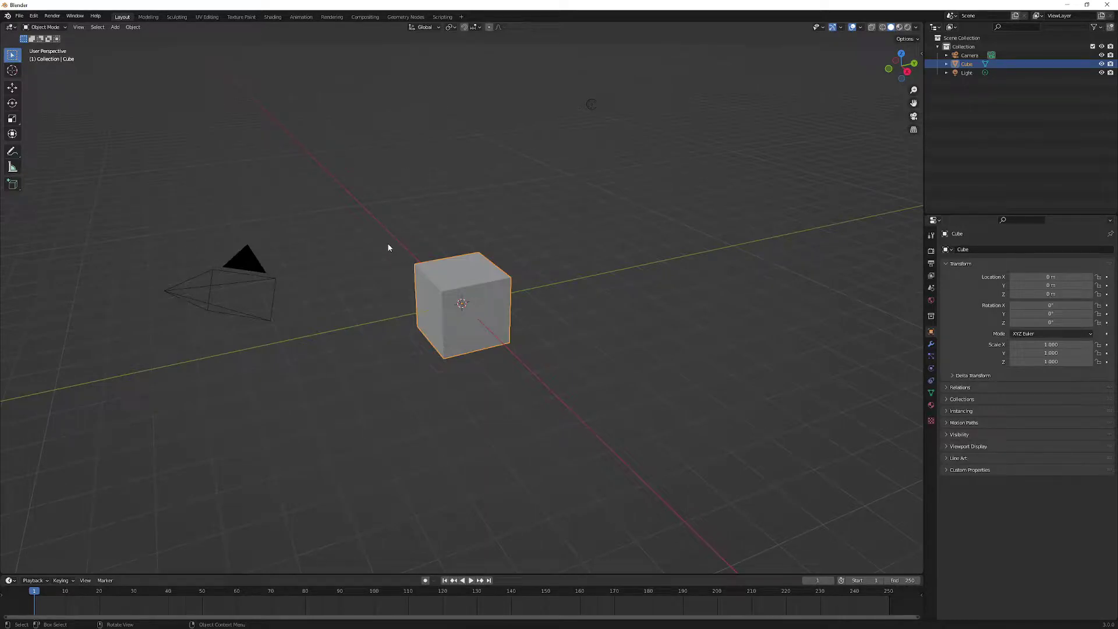
key(Delete)
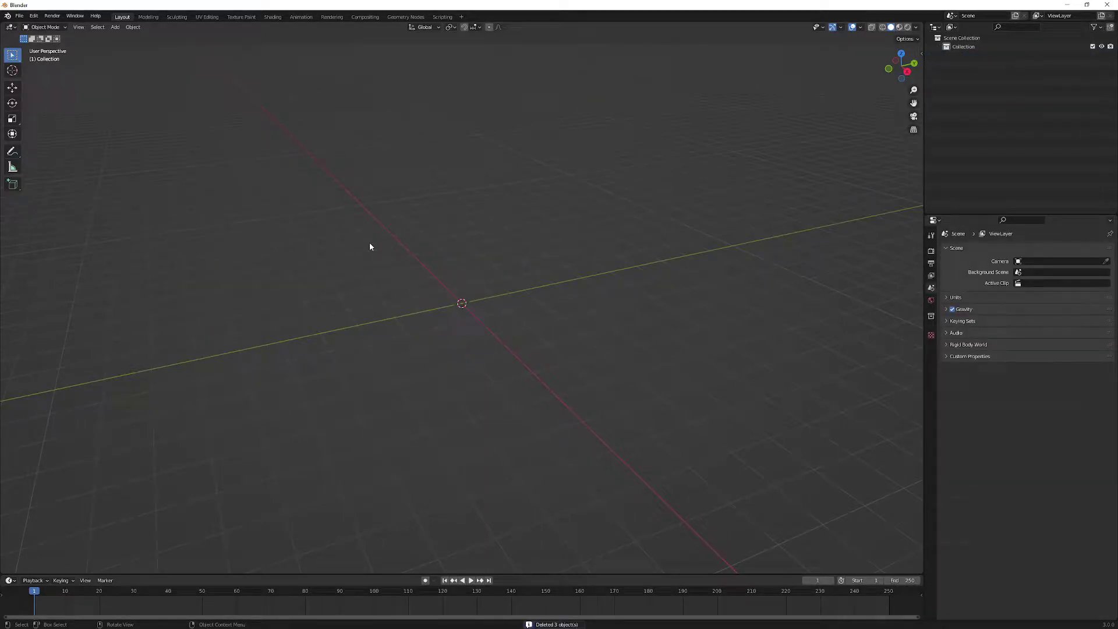
Add a cylinder mesh at the world origin and set its vertex count to 6.
middle_drag(427, 242, 537, 285)
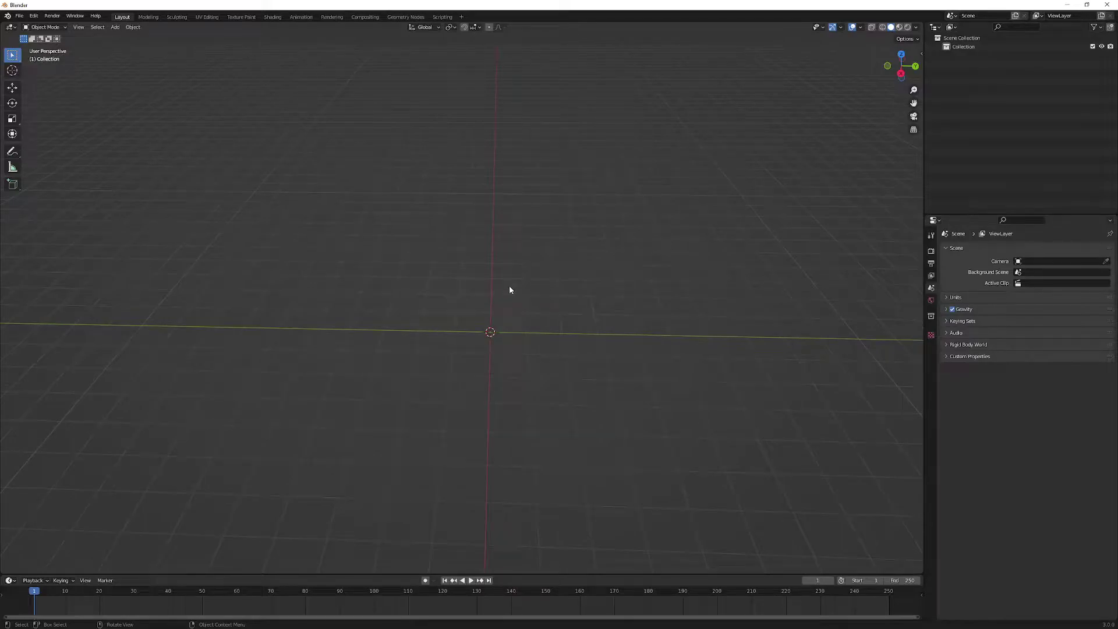
key(shift+a)
mouse_move(511, 283)
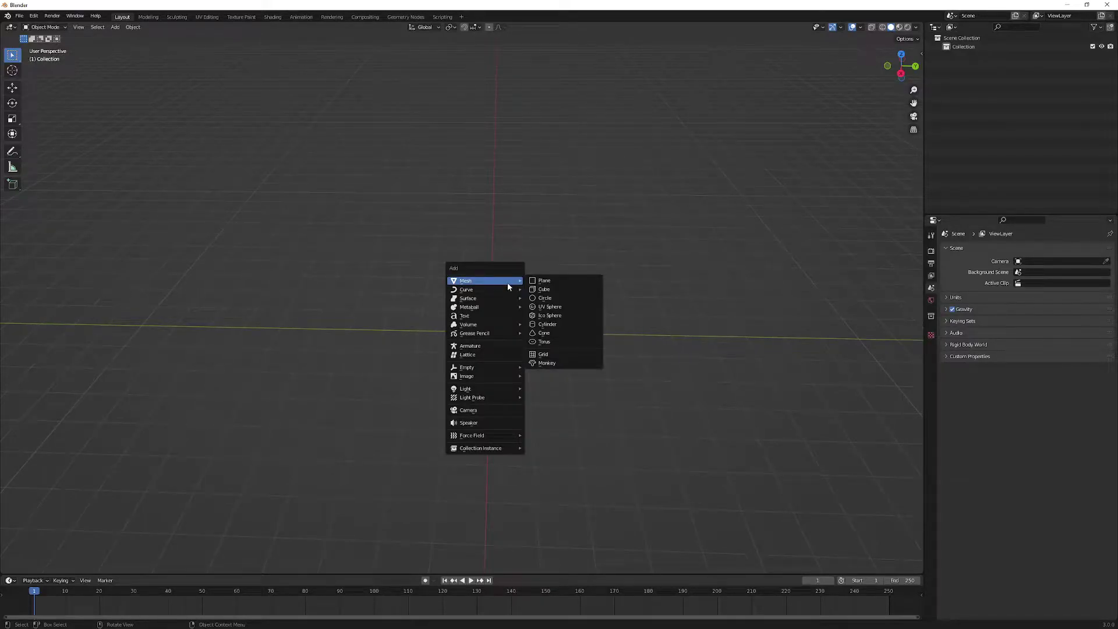
click(550, 326)
scroll(550, 327, up, 3)
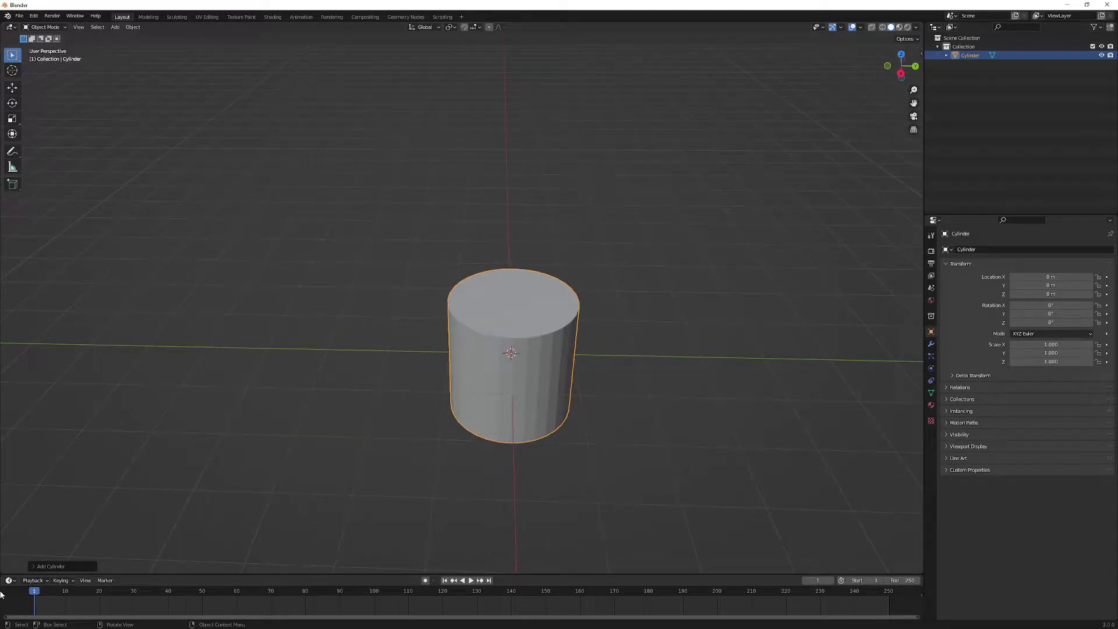
click(34, 565)
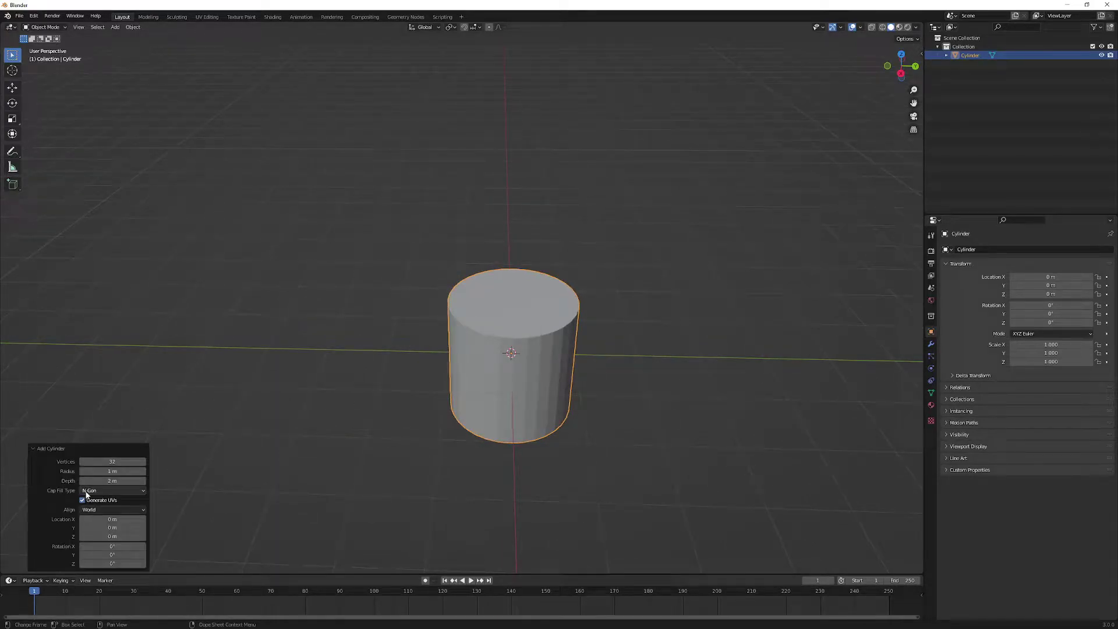
drag(103, 462, 72, 469)
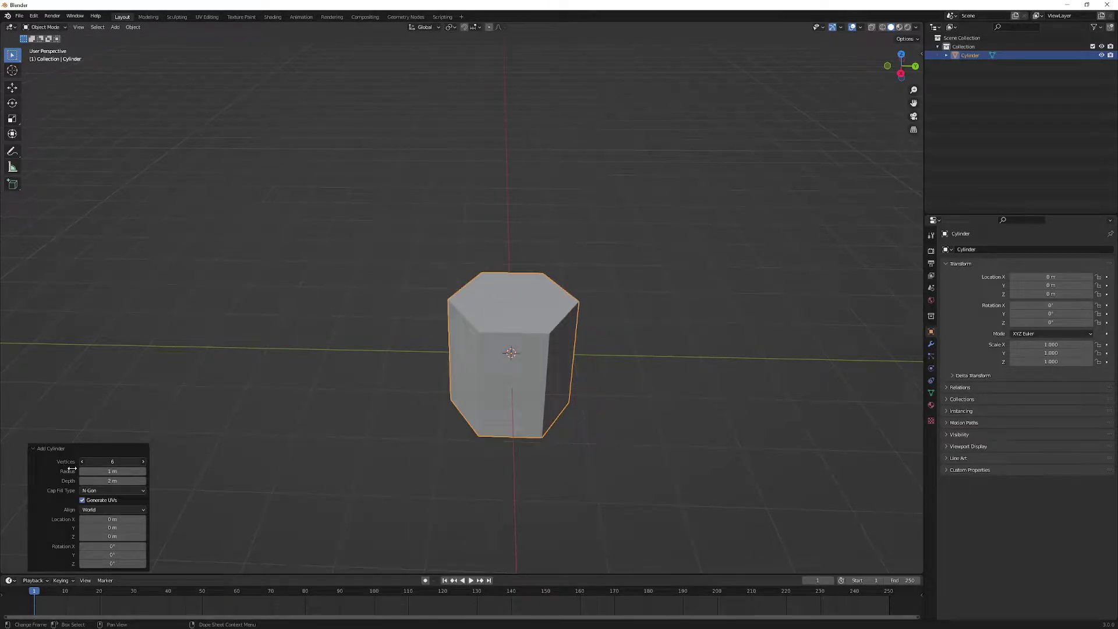
Switch to Roblox Studio and examine the reference tree's trunk and branches up close.
key(super)
click(577, 618)
scroll(469, 329, up, 10)
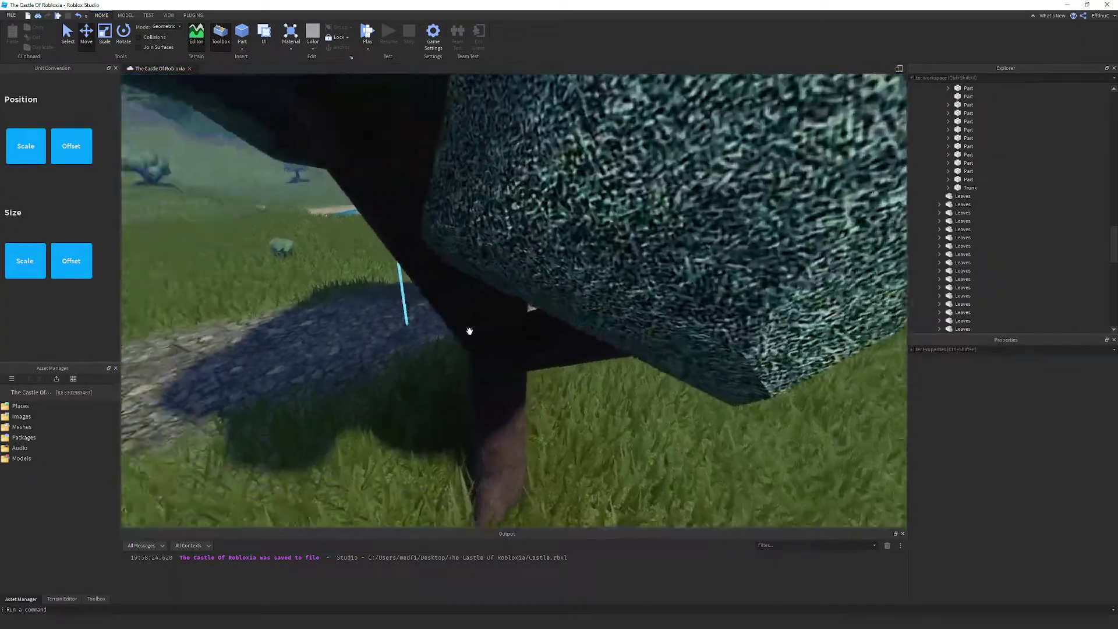
right_drag(469, 331, 468, 333)
scroll(468, 334, down, 3)
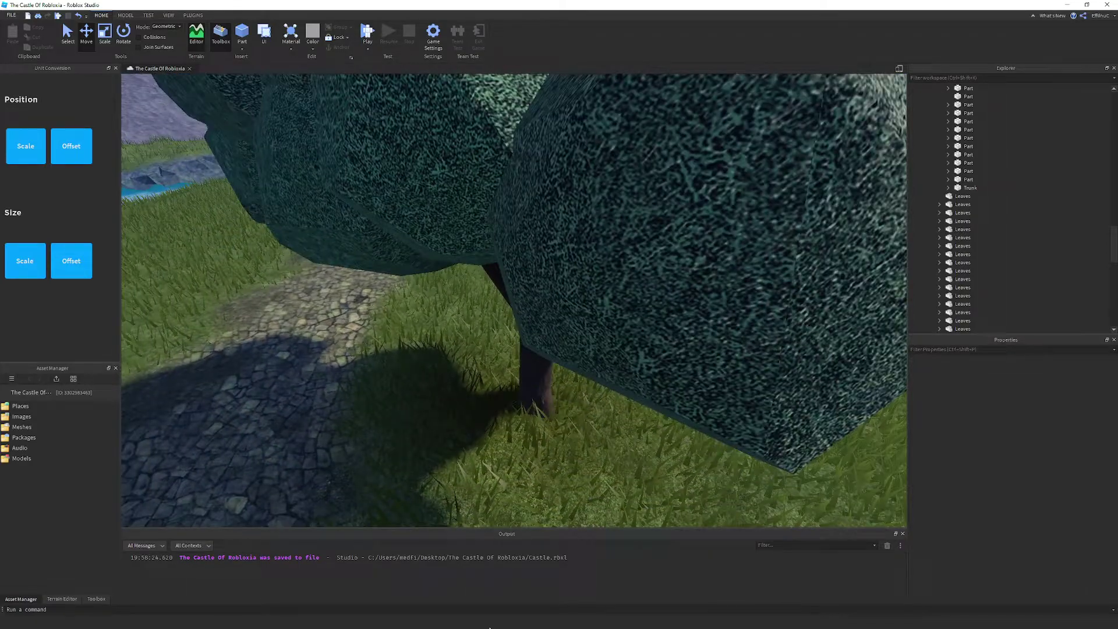
Return to Blender and set the cylinder's vertex count to 12.
key(super)
click(631, 619)
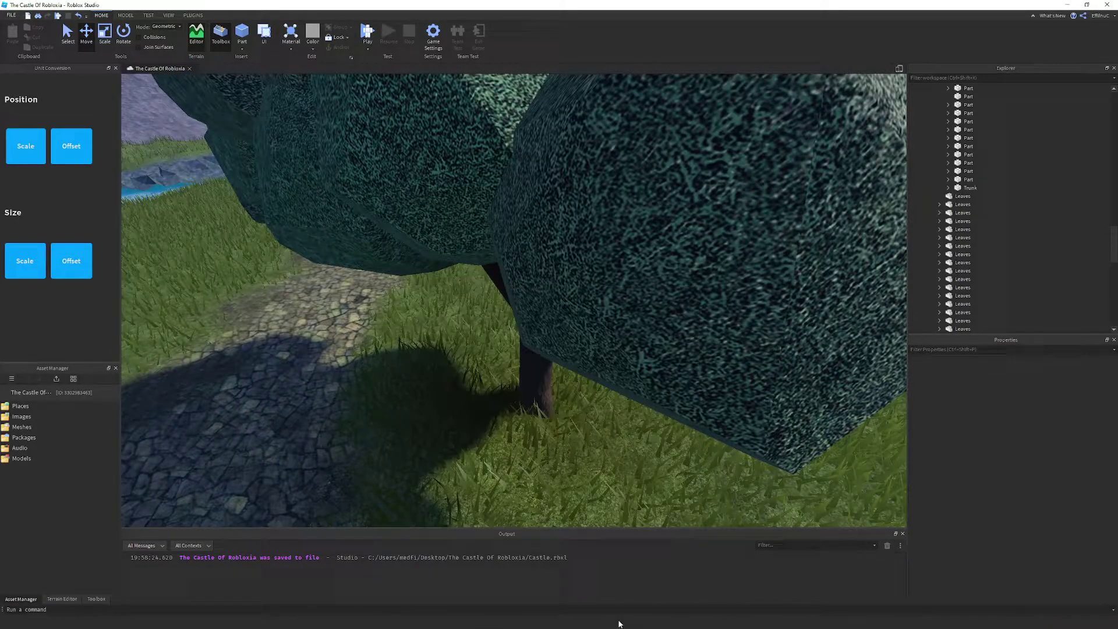
key(super)
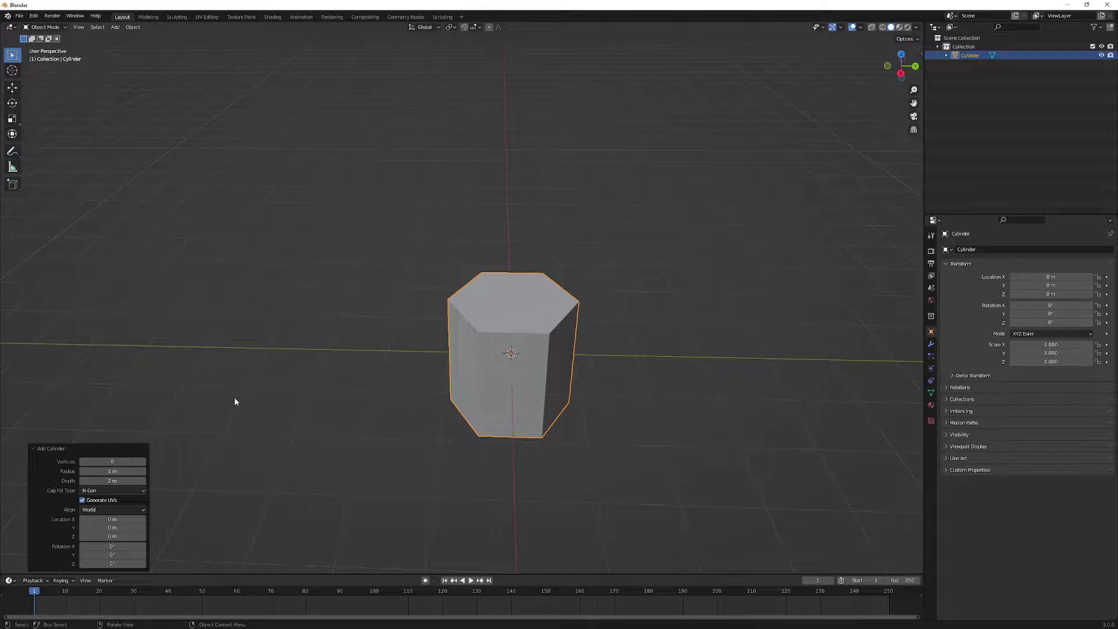
scroll(235, 399, up, 1)
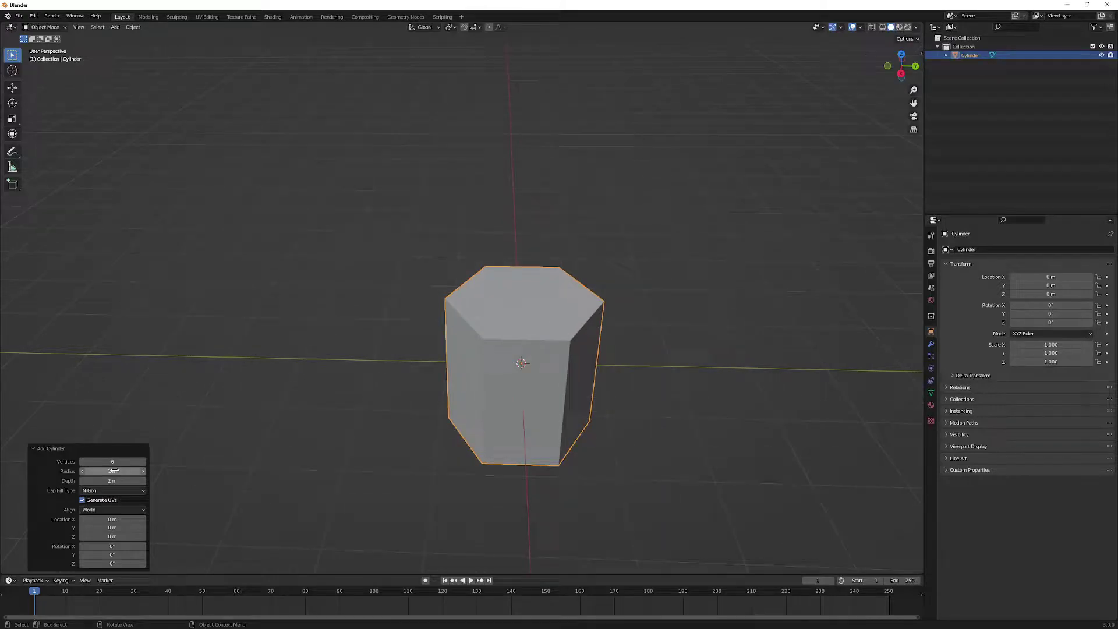
drag(113, 461, 124, 461)
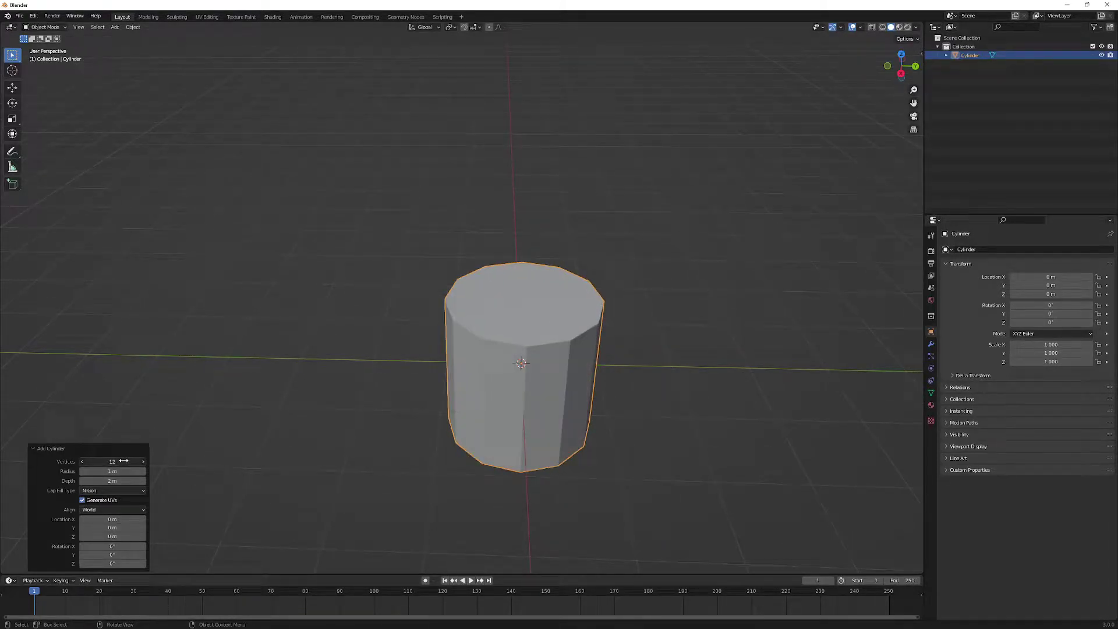
Move the cylinder up 1 m along Z so that its base rests on the grid.
right_click(383, 379)
key(Escape)
middle_drag(409, 352, 389, 333)
scroll(391, 334, down, 3)
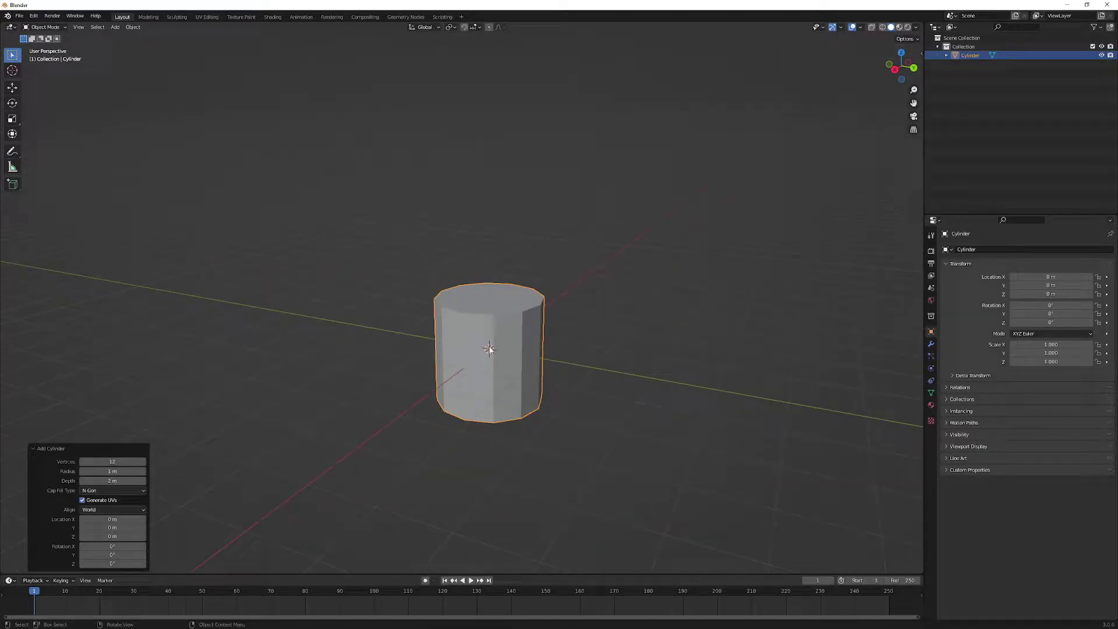
key(g)
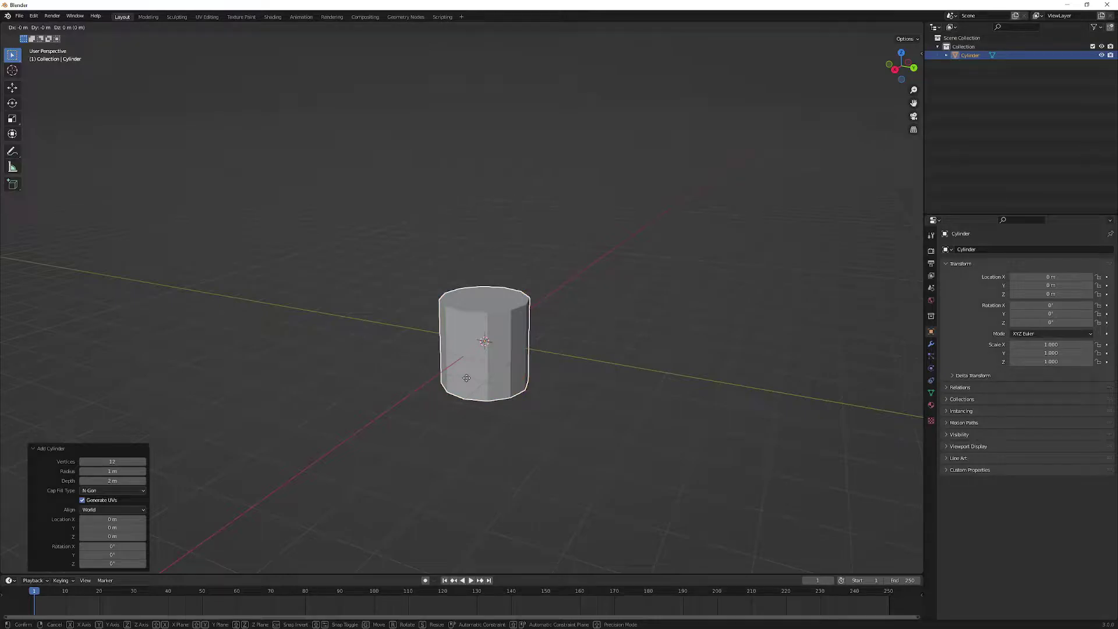
click(476, 330)
middle_drag(478, 330, 523, 337)
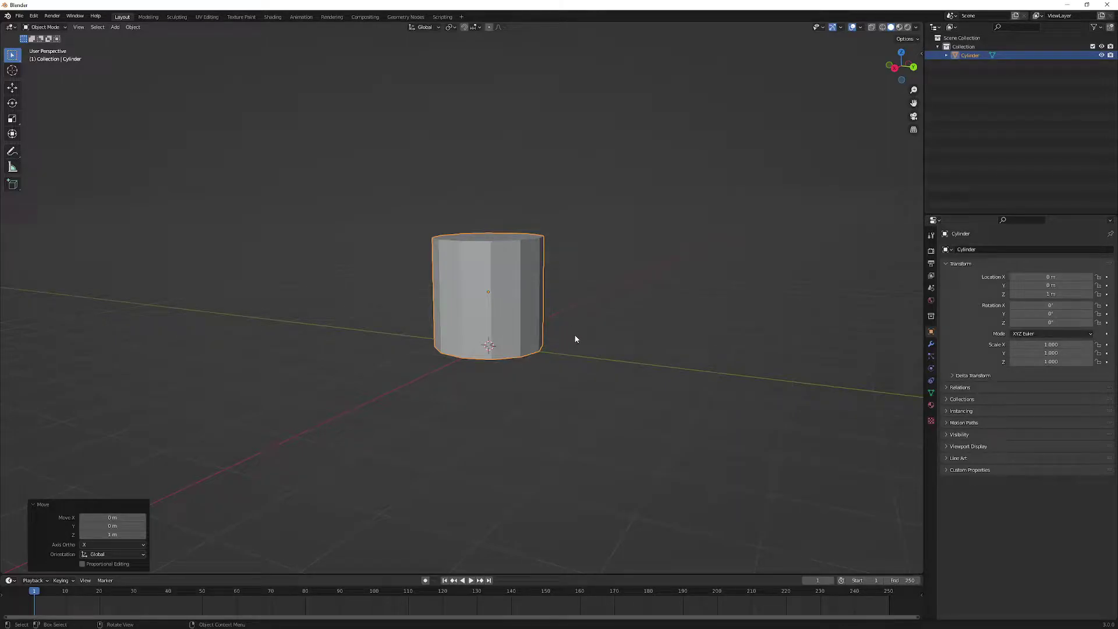
scroll(610, 357, up, 1)
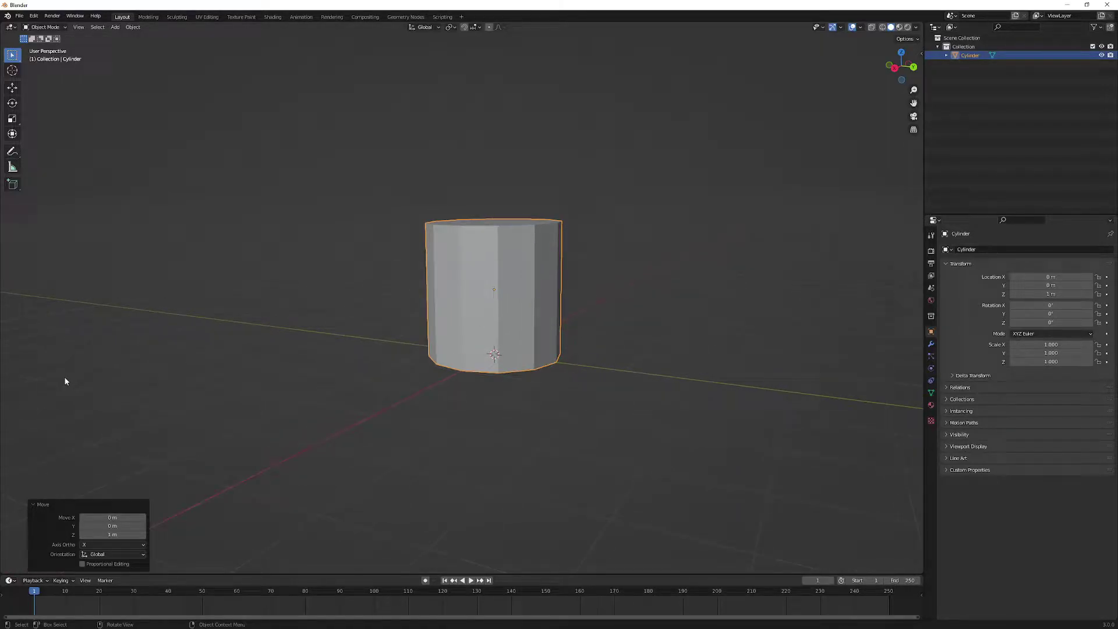
scroll(244, 371, up, 1)
Enter Edit Mode on the cylinder, select its top face in face mode and activate the Move tool.
middle_drag(331, 334, 173, 420)
click(407, 423)
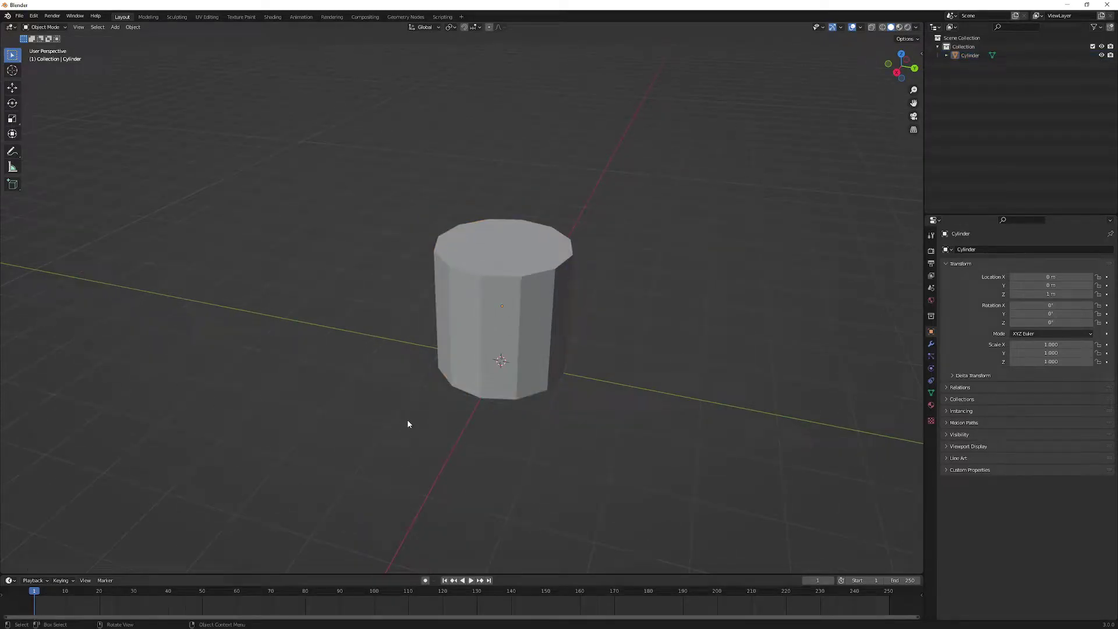
key(Tab)
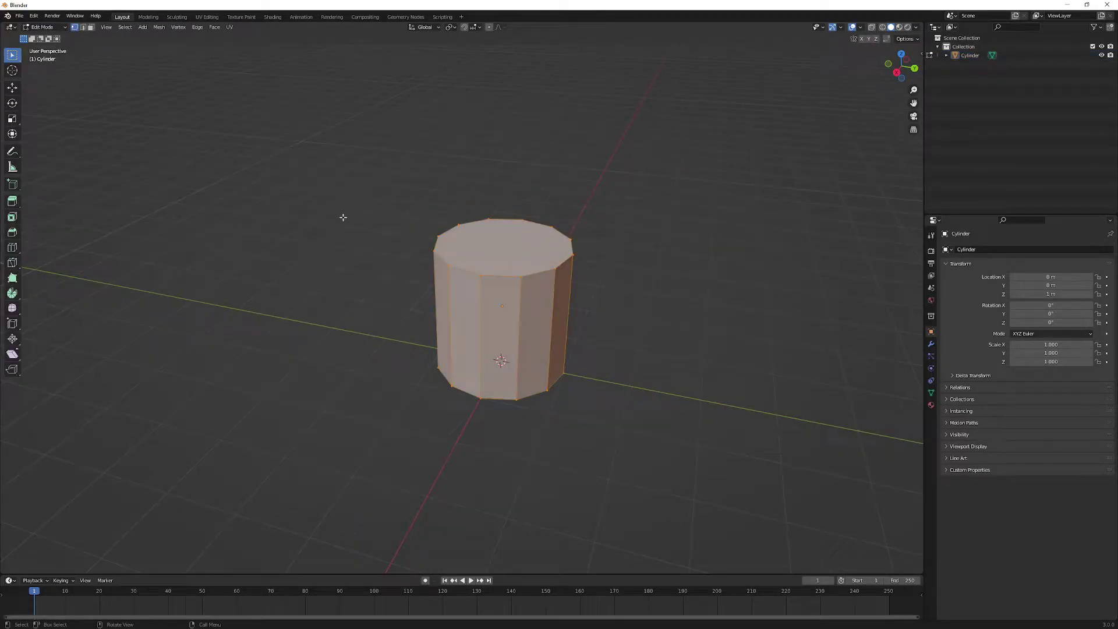
click(420, 243)
click(514, 232)
middle_drag(513, 232, 554, 184)
key(q)
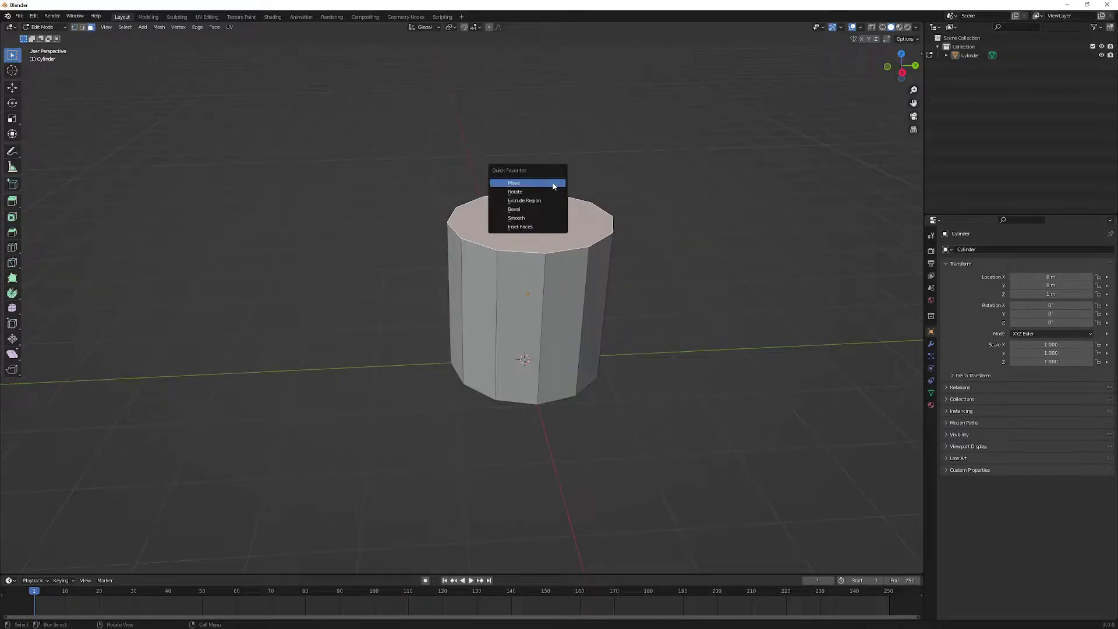
click(553, 182)
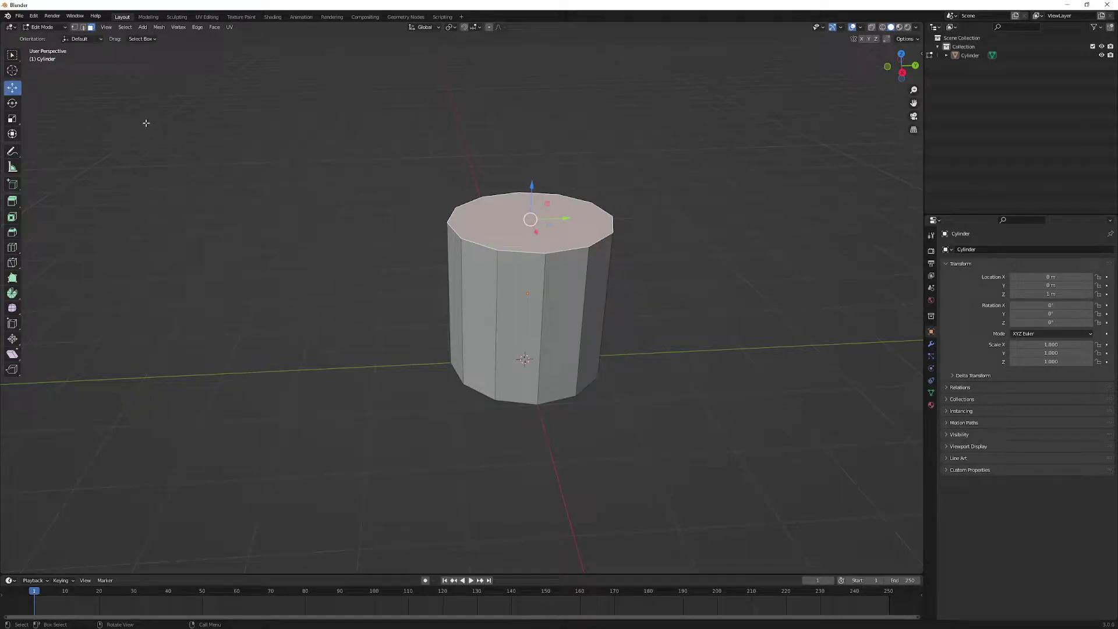
Remove the Move tool from Quick Favorites.
right_click(12, 92)
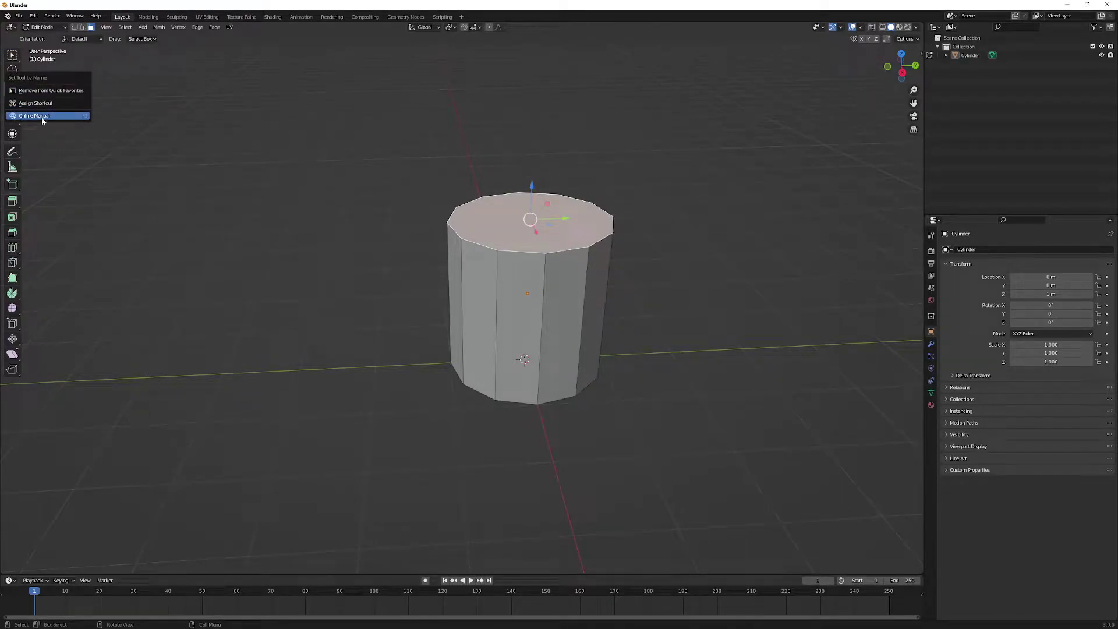
click(58, 93)
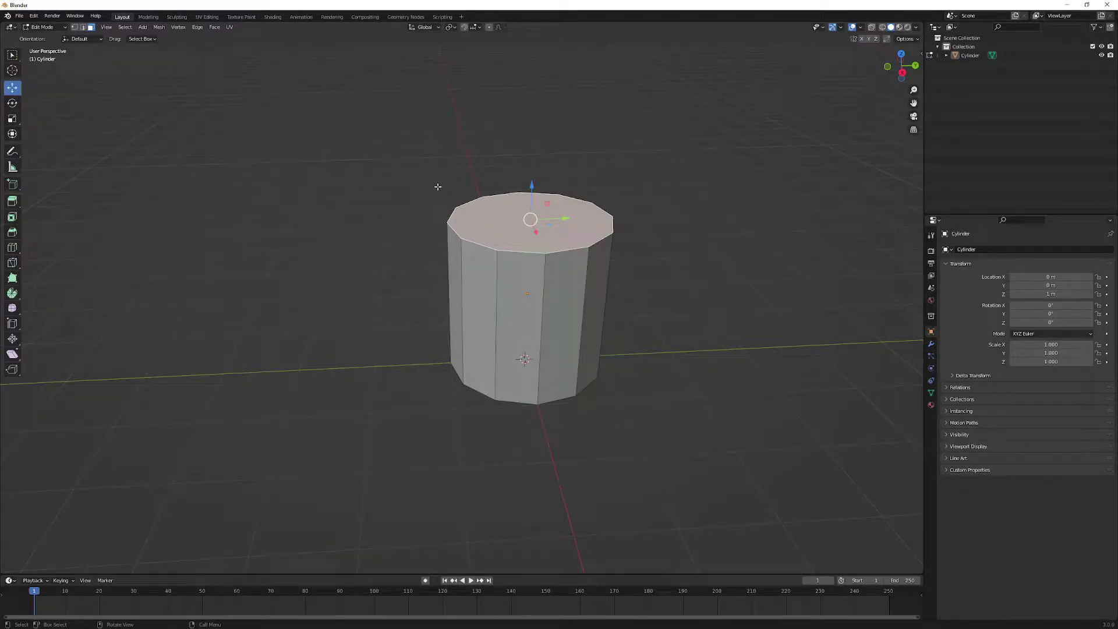
key(q)
Raise the cylinder's top face 2 m along Z to lengthen the trunk.
middle_drag(540, 214, 516, 197)
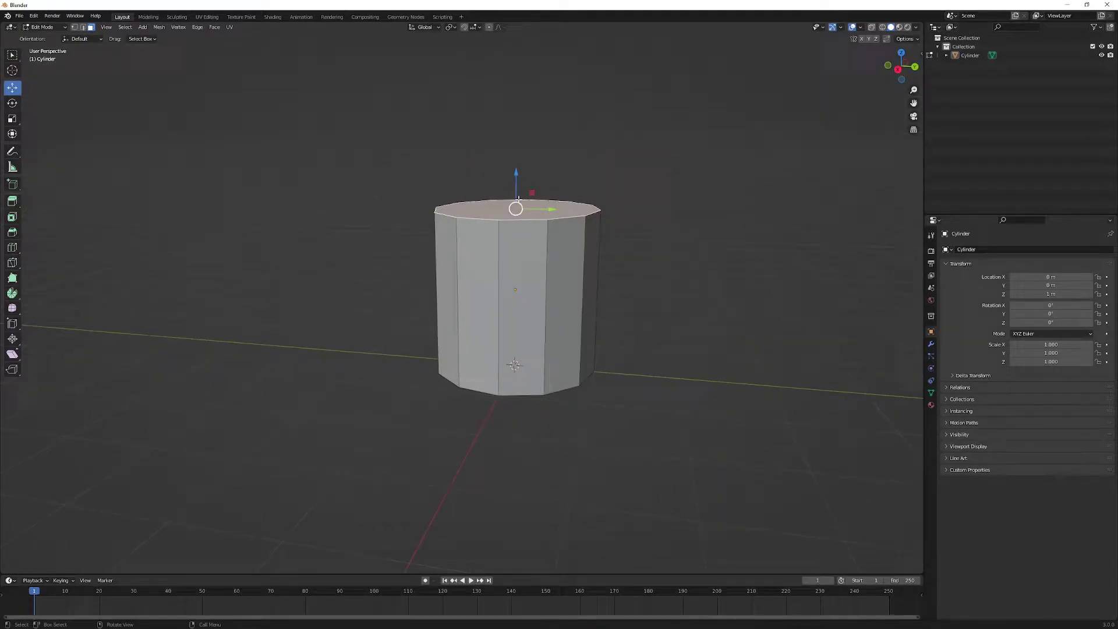
scroll(517, 218, down, 3)
scroll(486, 230, up, 2)
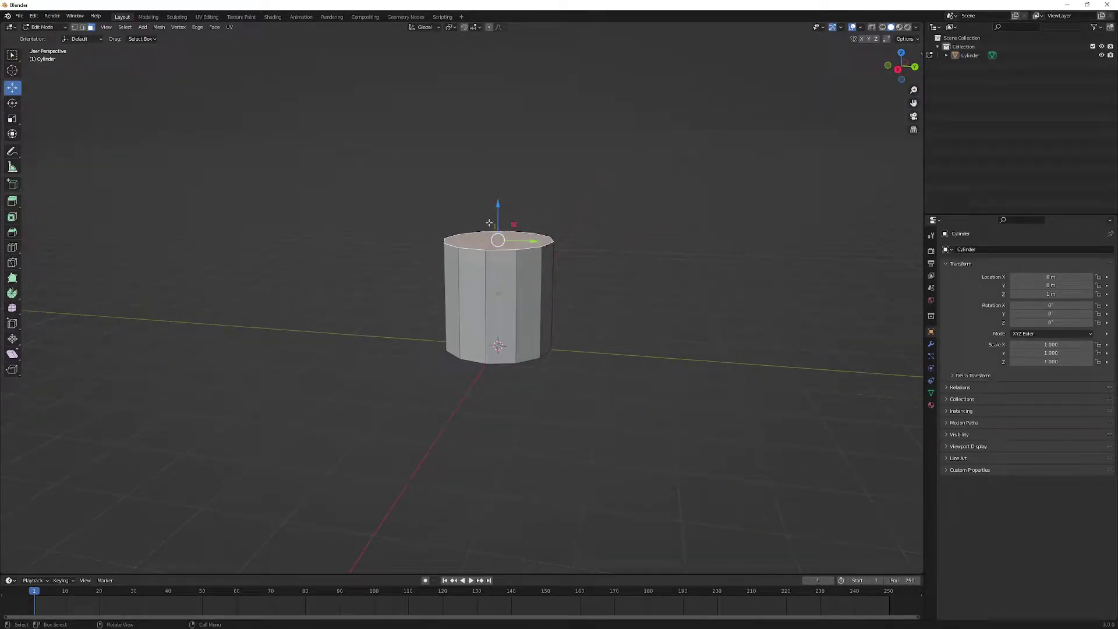
drag(498, 209, 413, 118)
Switch to Roblox Studio and examine the reference tree's trunk height and the place where its branches fork.
key(super)
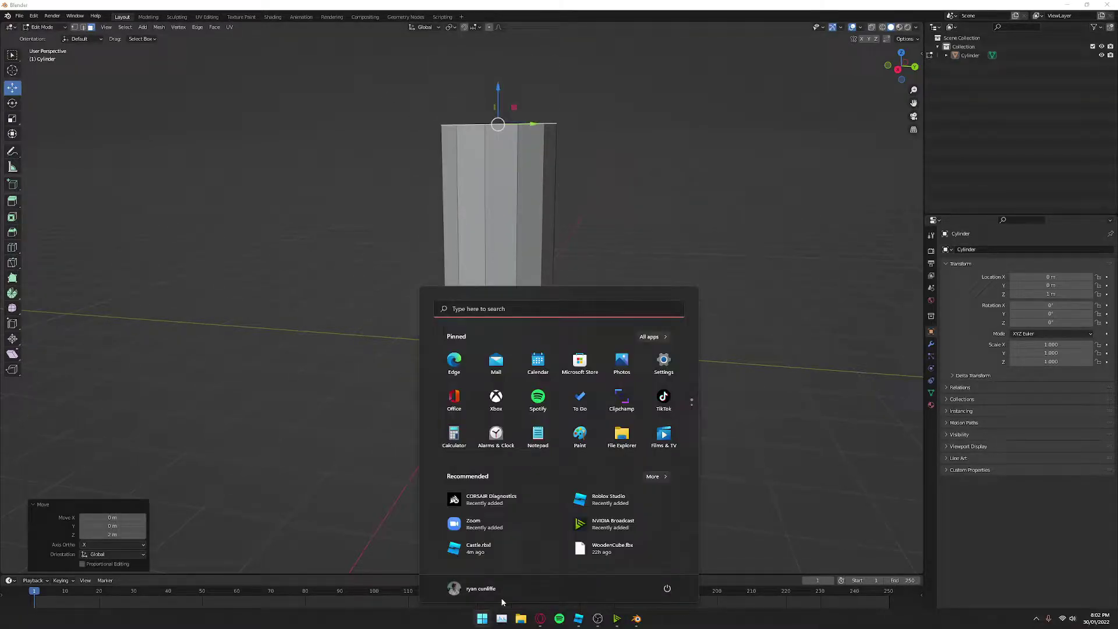
click(580, 619)
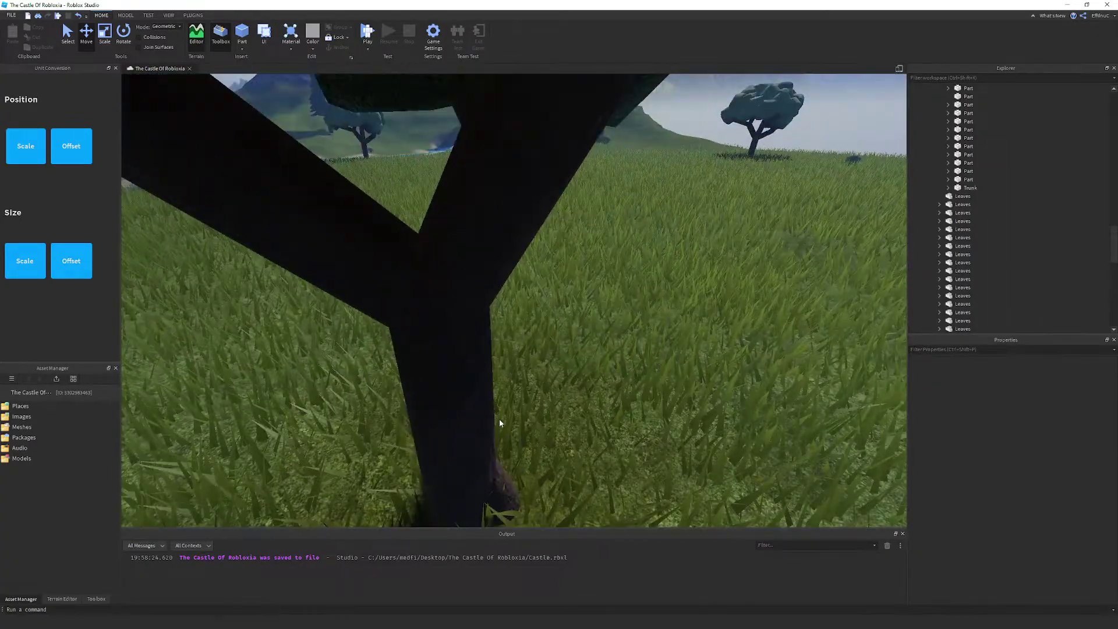
right_drag(499, 419, 533, 452)
key(w)
key(s)
key(d)
right_drag(499, 279, 557, 341)
key(s)
key(a)
right_drag(646, 287, 631, 299)
key(a)
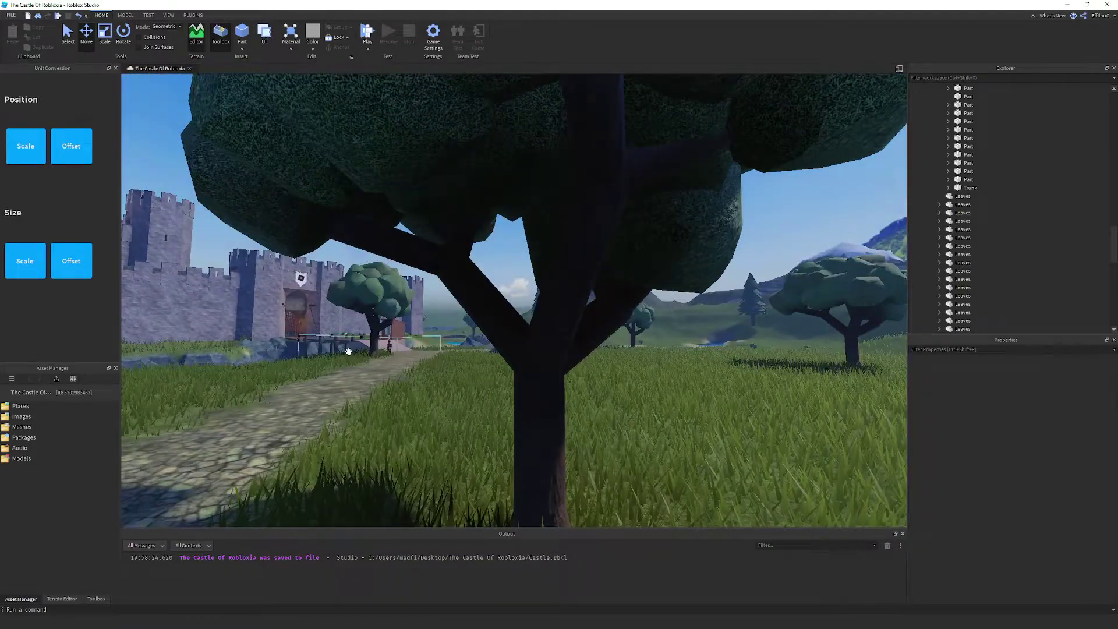
key(s)
right_drag(574, 262, 574, 275)
key(w)
key(a)
Return to Blender, duplicate the trunk's top face in place and extrude it upward about 1.9 m.
key(super)
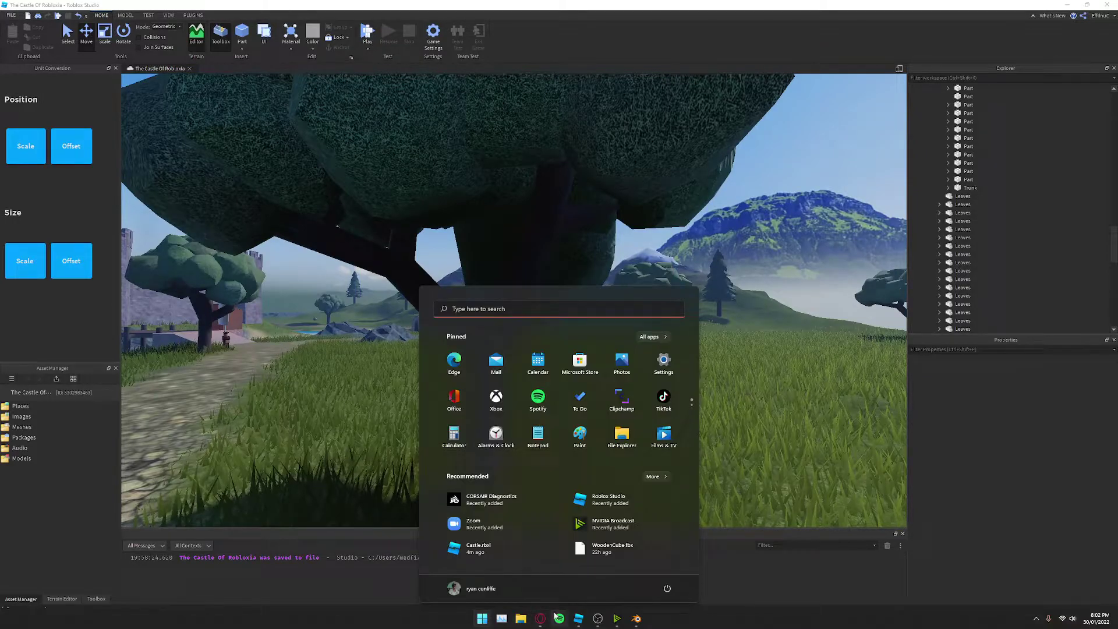
click(576, 617)
key(super)
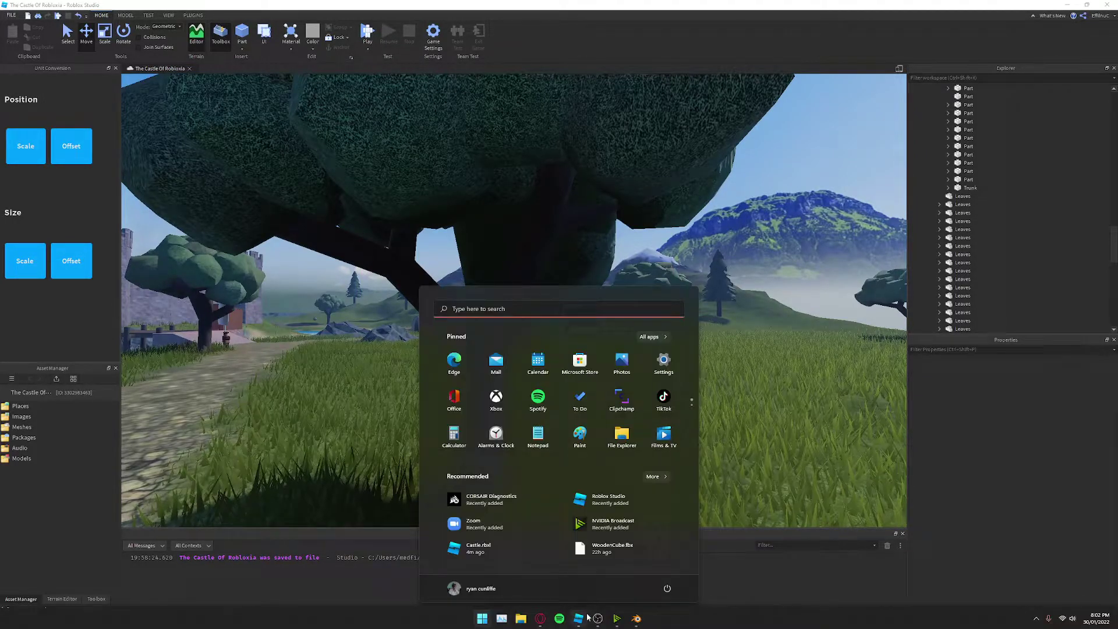
click(637, 618)
right_click(590, 216)
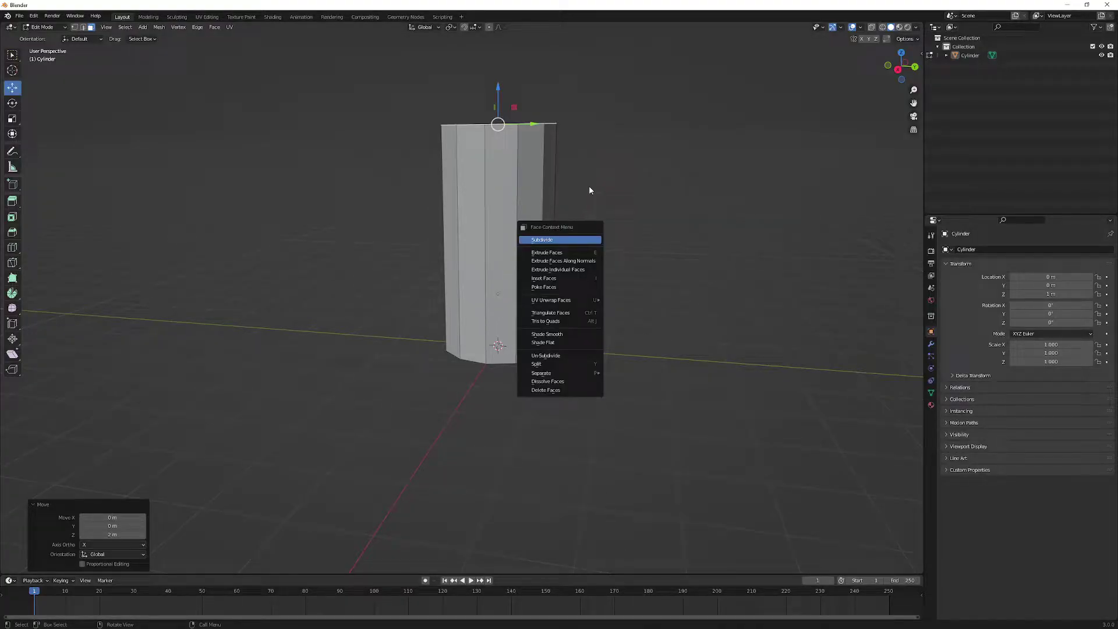
key(Escape)
middle_drag(589, 189, 544, 283)
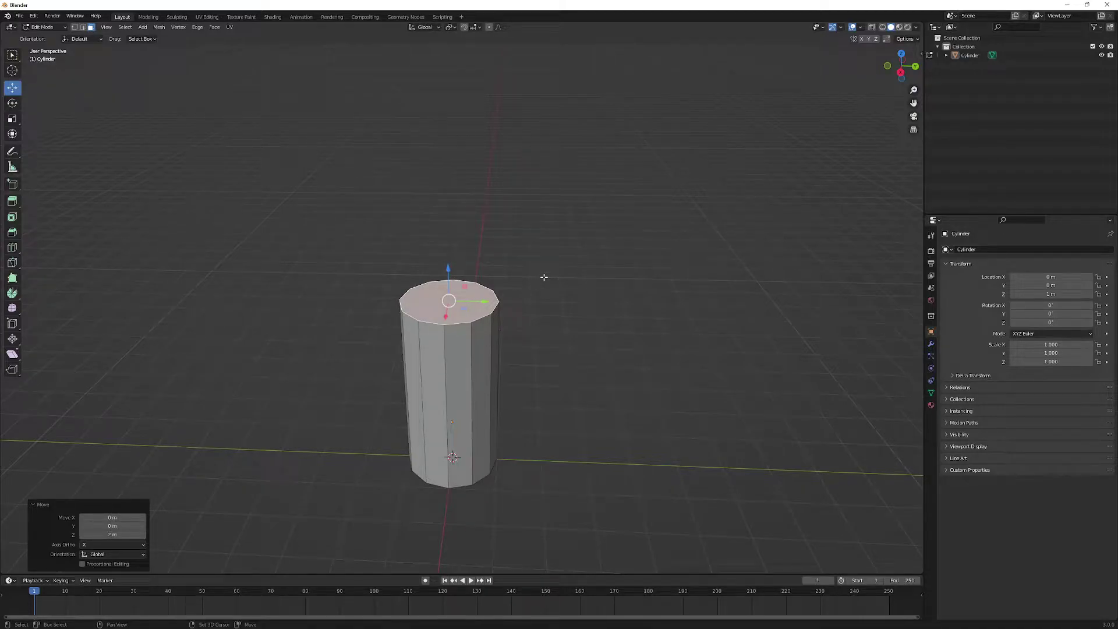
right_click(543, 278)
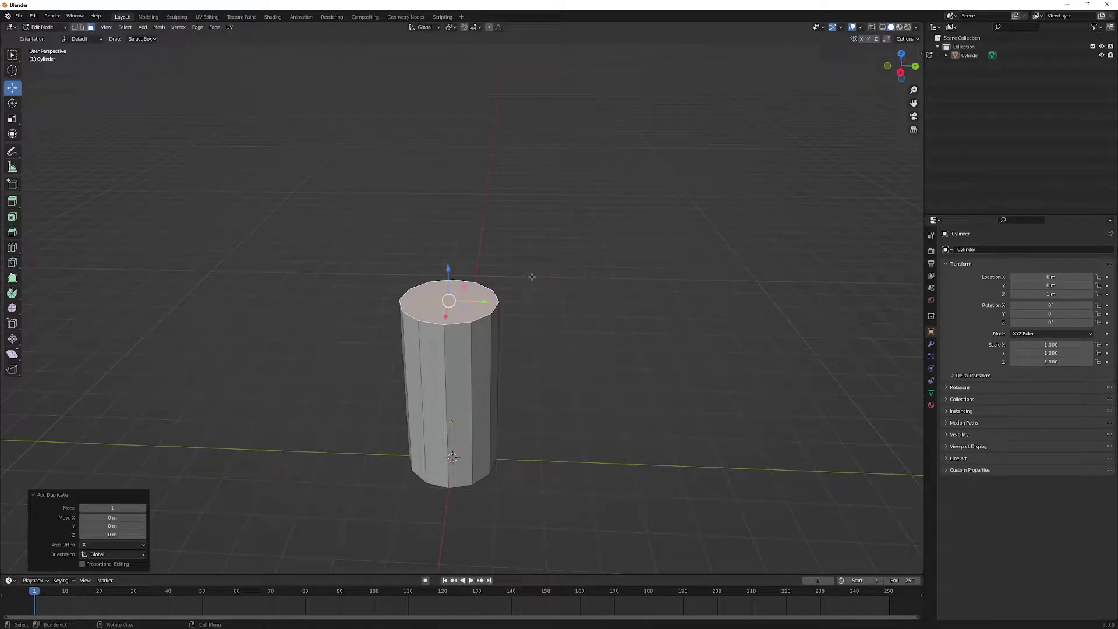
drag(468, 282, 444, 255)
right_click(443, 256)
scroll(443, 285, up, 2)
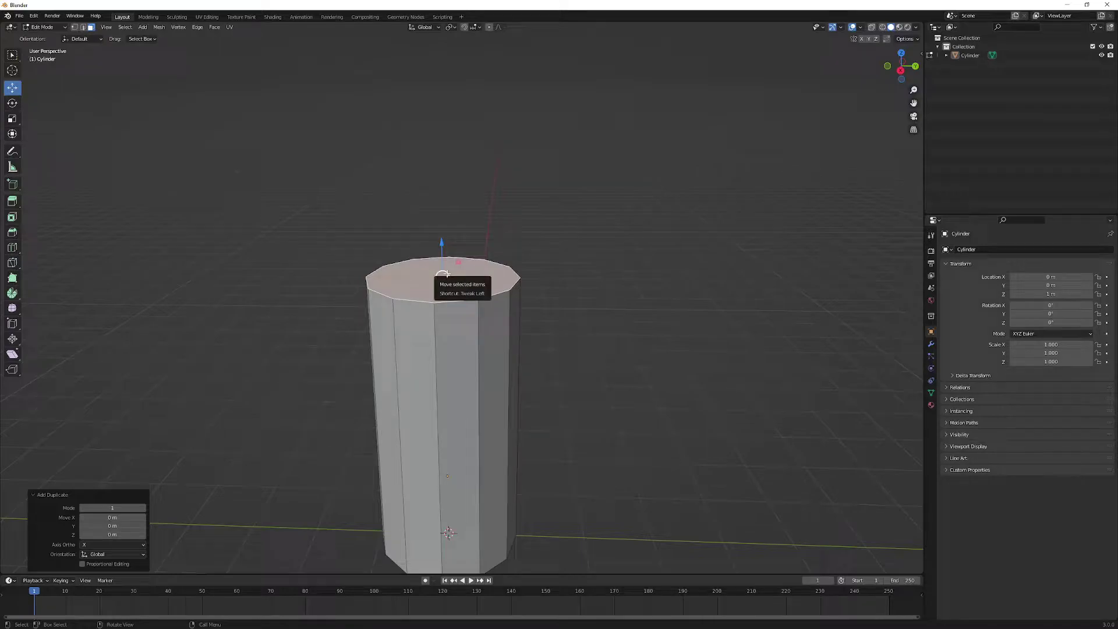
key(e)
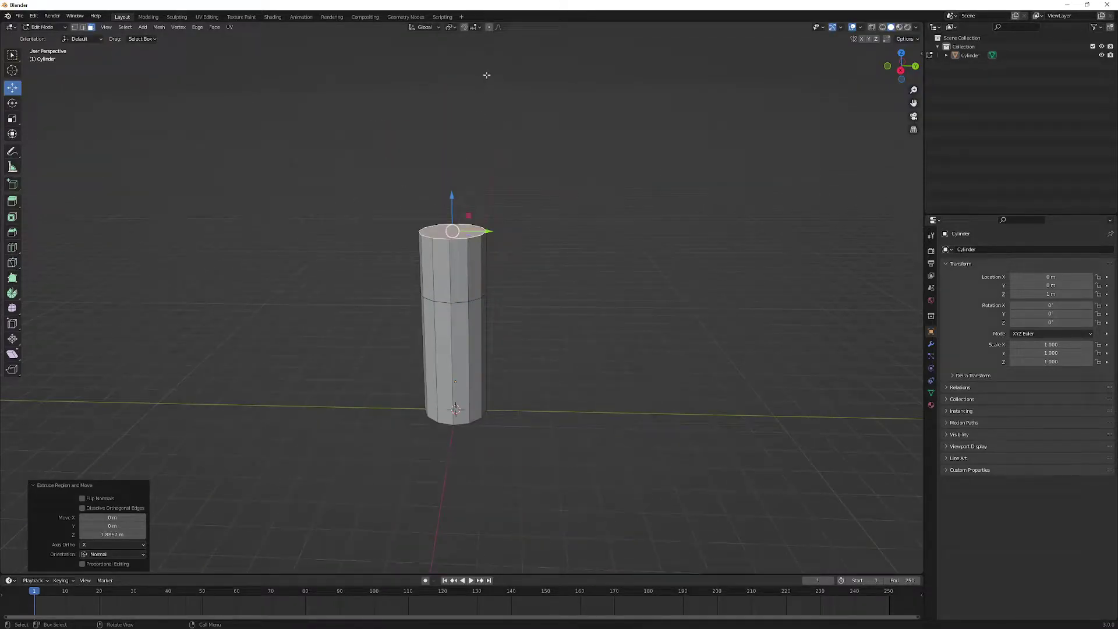
Enable proportional editing with Linear falloff and move the extruded top face -3 m in Y and 2 m in Z as a slanted branch.
click(498, 27)
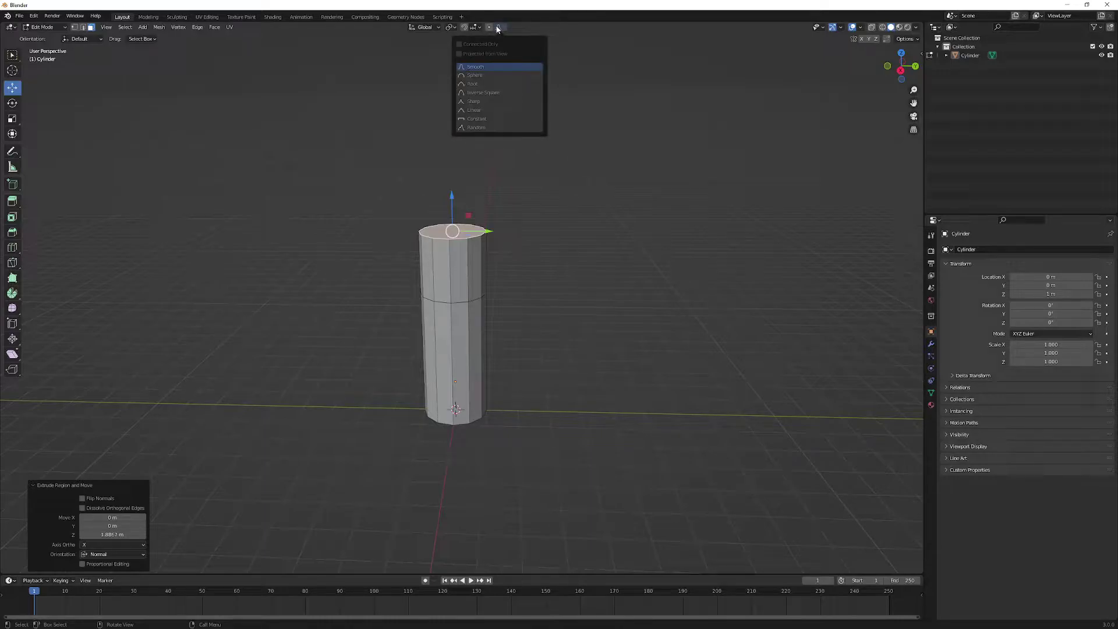
click(487, 111)
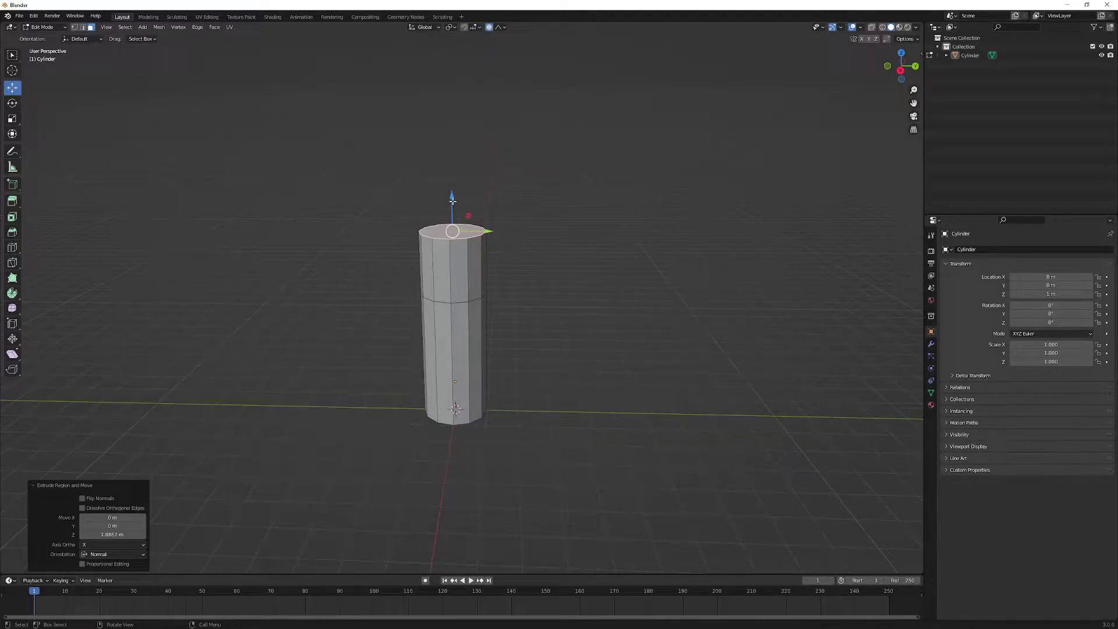
key(g)
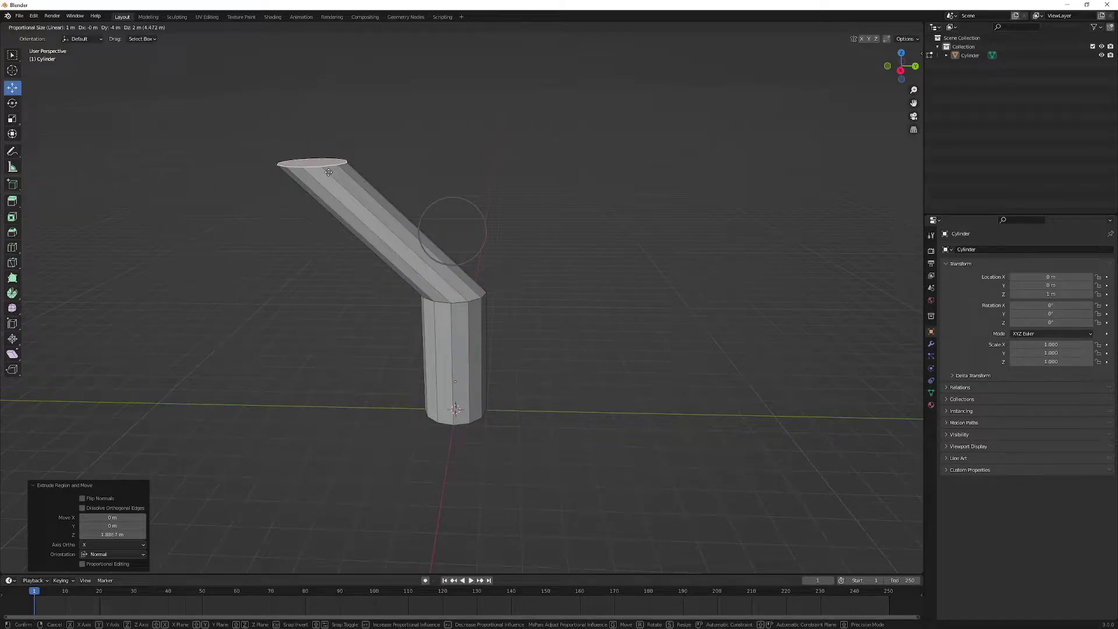
click(353, 173)
middle_drag(353, 174, 422, 204)
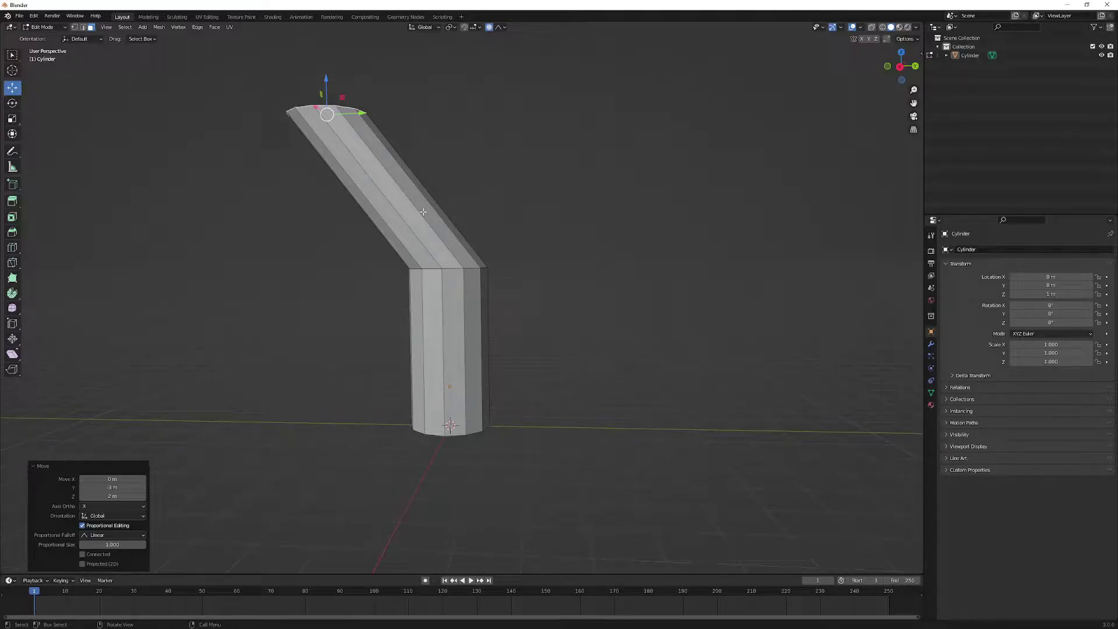
scroll(596, 197, down, 1)
shift+middle_drag(593, 186, 556, 339)
scroll(558, 328, up, 1)
scroll(547, 337, up, 1)
scroll(532, 305, down, 1)
shift+middle_drag(533, 294, 523, 188)
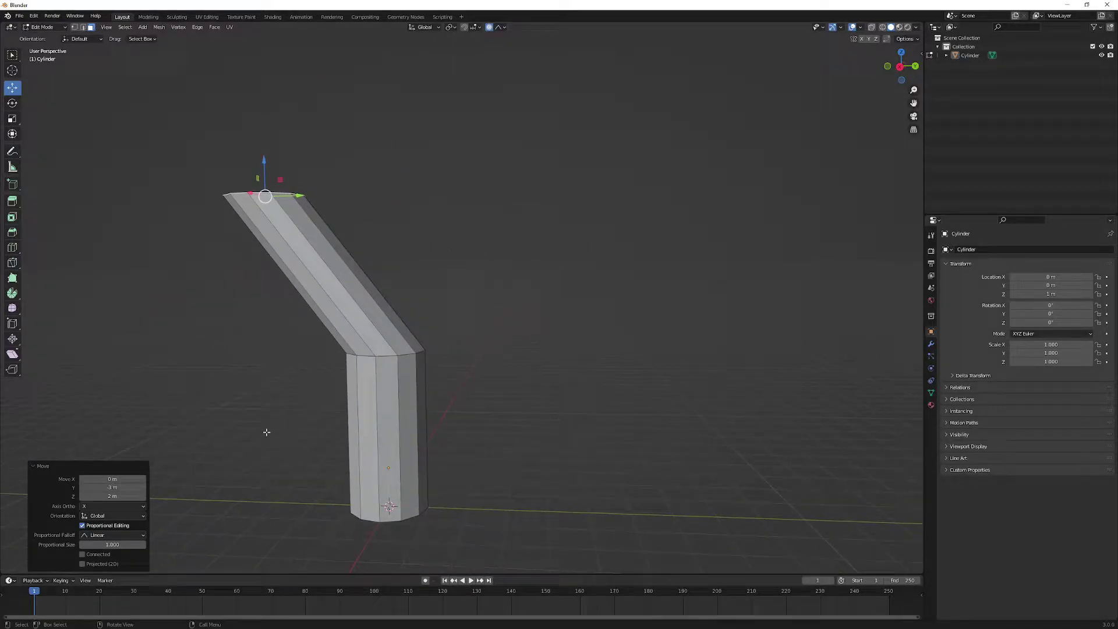
Switch to Roblox Studio and examine from several angles how the reference tree's branches split from the trunk.
key(super)
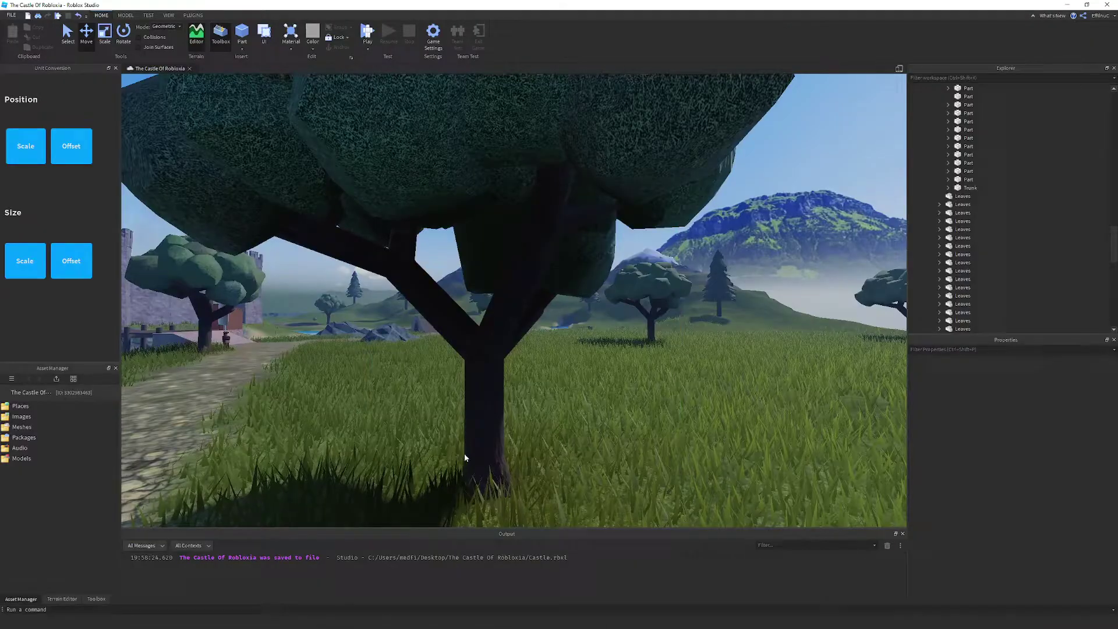
mouse_move(508, 371)
middle_down()
mouse_move(584, 409)
mouse_move(568, 390)
mouse_move(516, 381)
middle_up()
scroll(515, 380, down, 2)
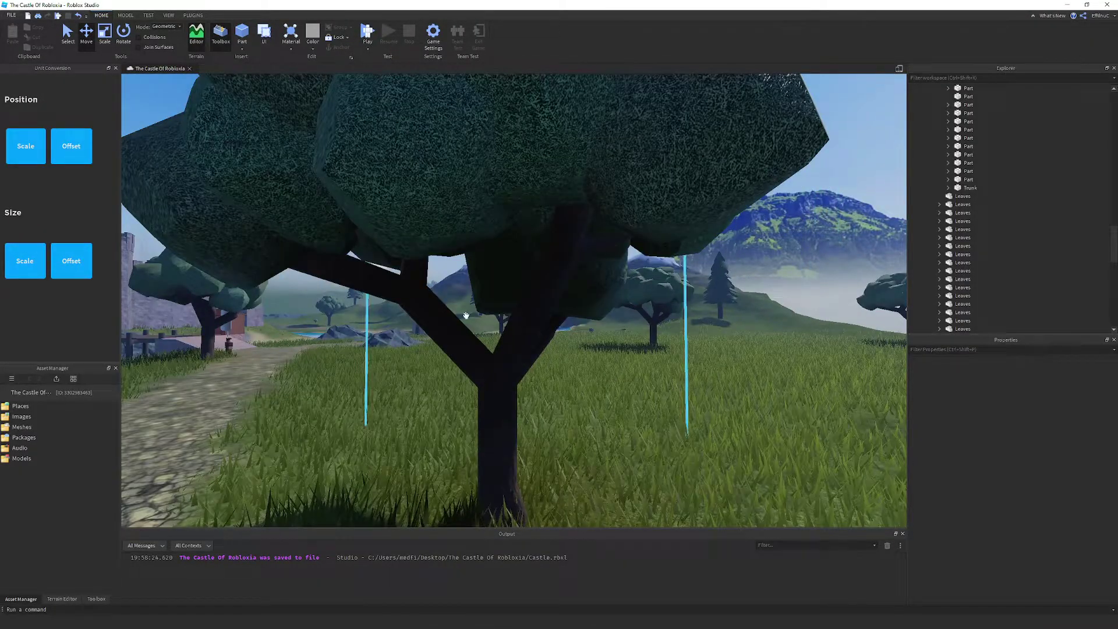
middle_drag(492, 392, 519, 363)
scroll(527, 371, up, 2)
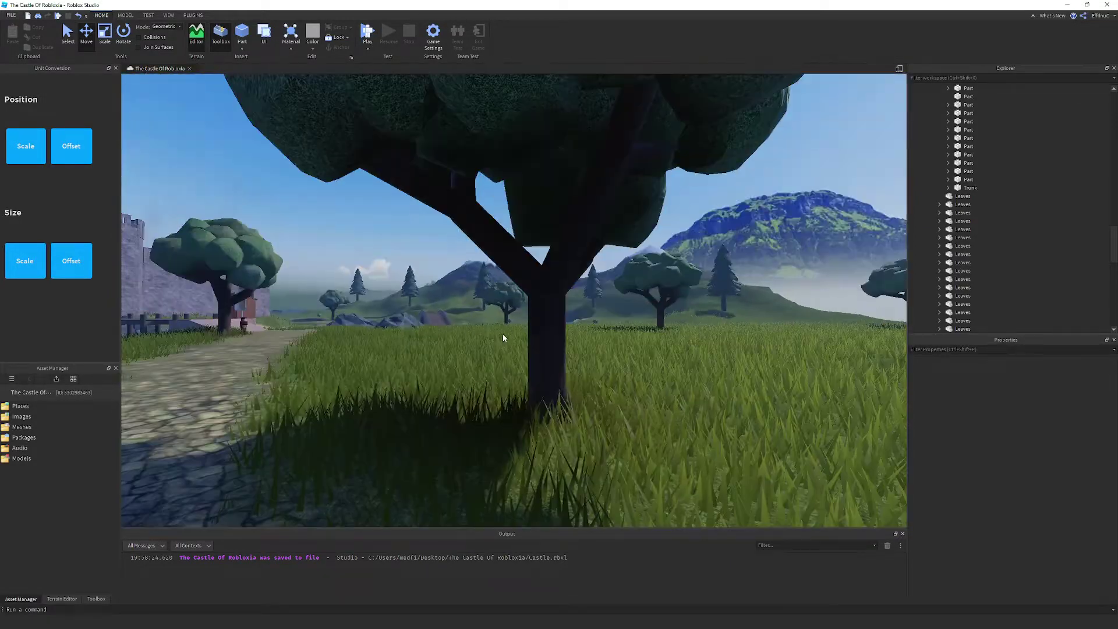
right_drag(503, 338, 510, 333)
scroll(509, 332, up, 2)
scroll(510, 334, down, 5)
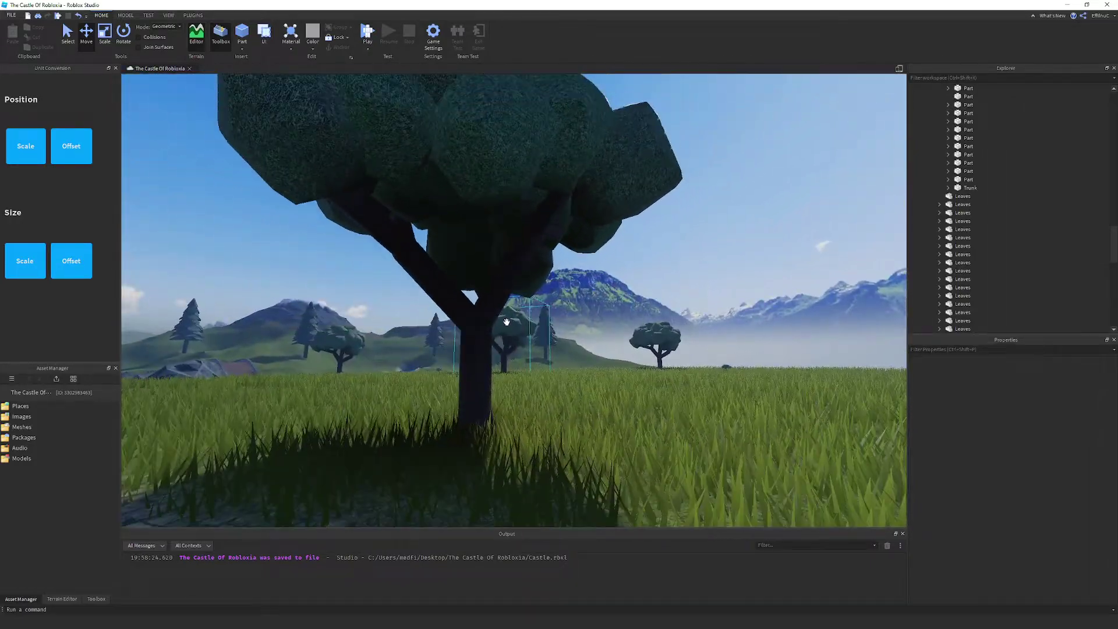
scroll(554, 302, up, 2)
right_drag(554, 294, 551, 297)
scroll(549, 296, down, 3)
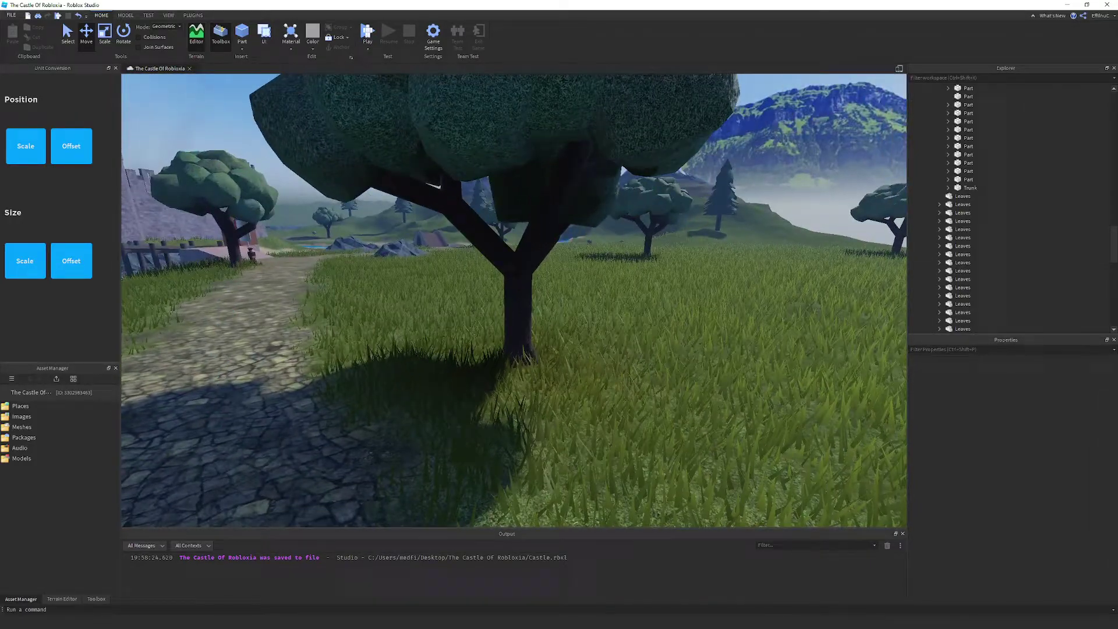
Return to Blender, select the ring of edges where the branch bends off the trunk, and duplicate it in place.
key(super)
click(637, 618)
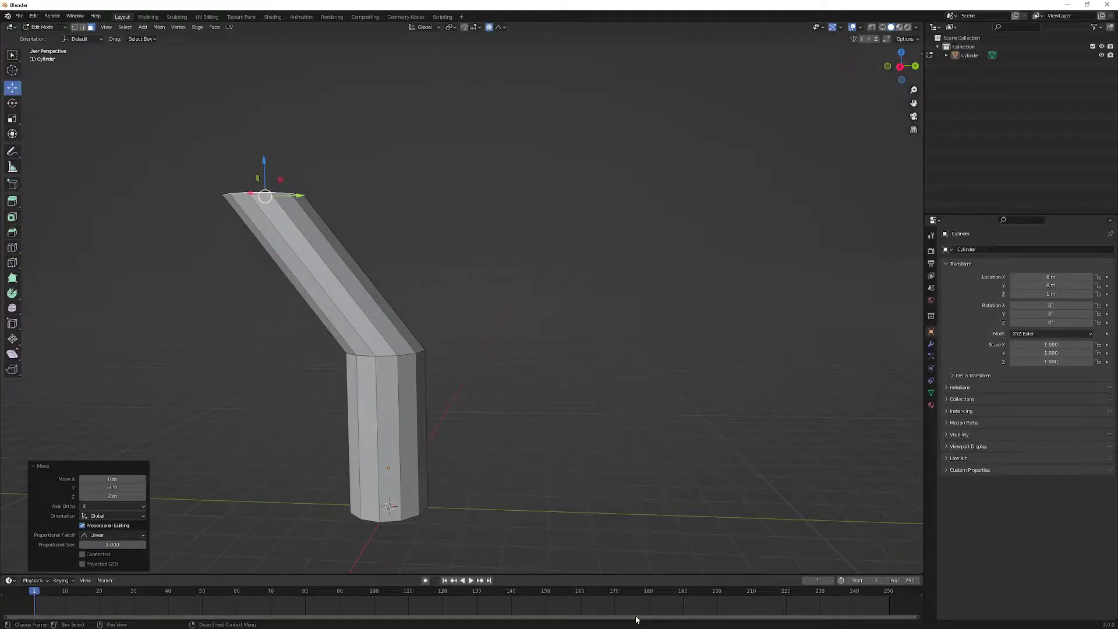
scroll(366, 363, up, 1)
middle_drag(366, 363, 504, 370)
scroll(501, 367, up, 2)
key(2)
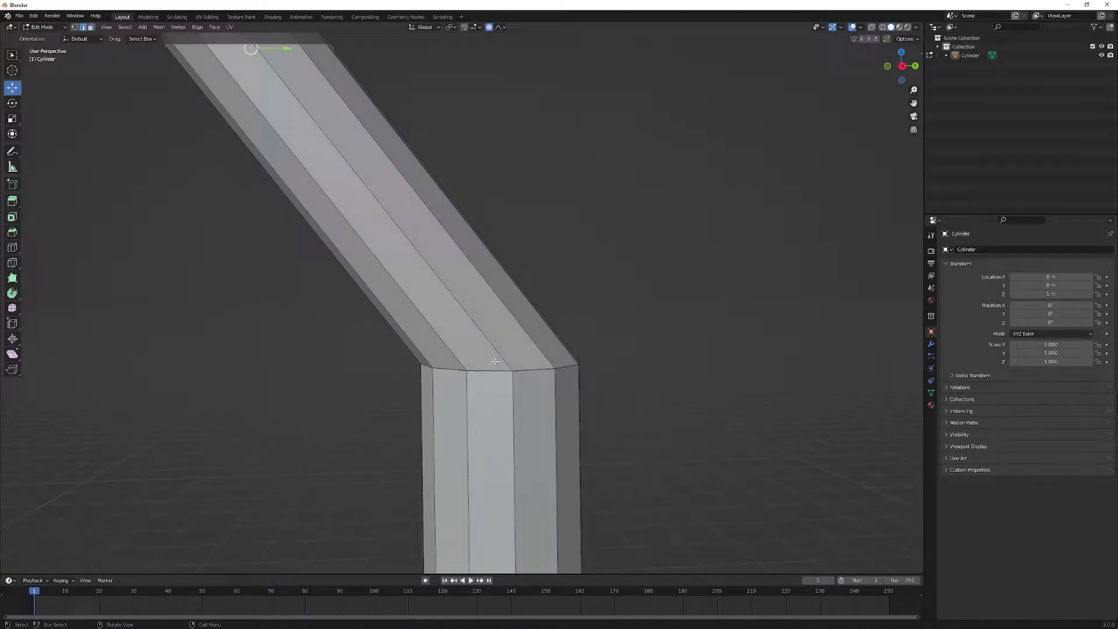
ctrl+click(566, 366)
middle_drag(565, 366, 313, 422)
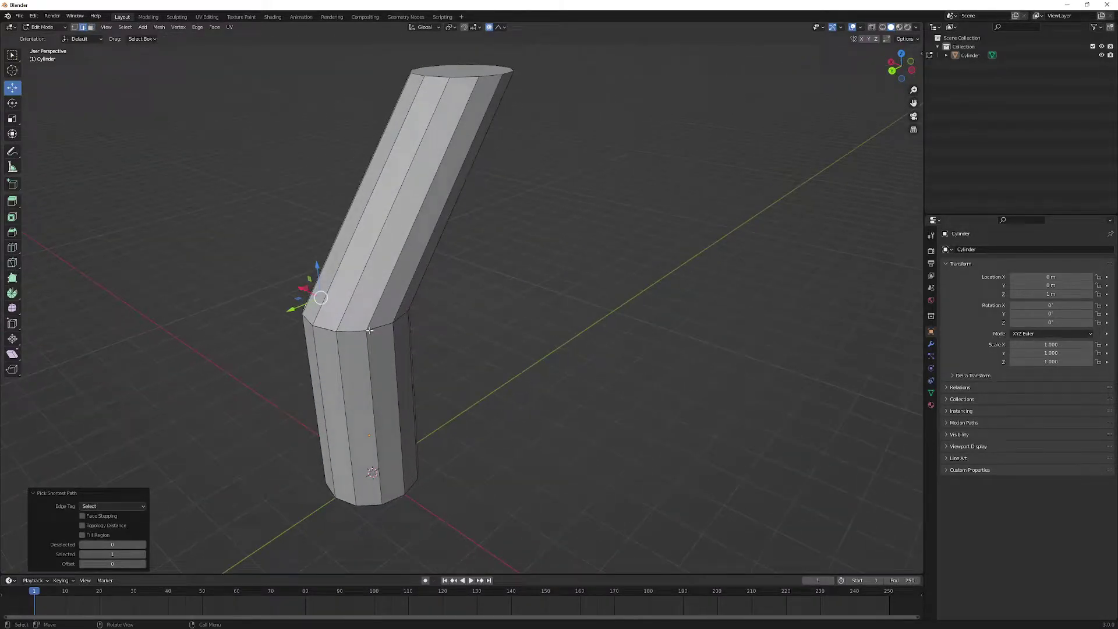
scroll(379, 307, up, 3)
middle_drag(542, 307, 483, 295)
middle_drag(692, 356, 589, 342)
scroll(691, 431, down, 5)
middle_drag(692, 429, 645, 462)
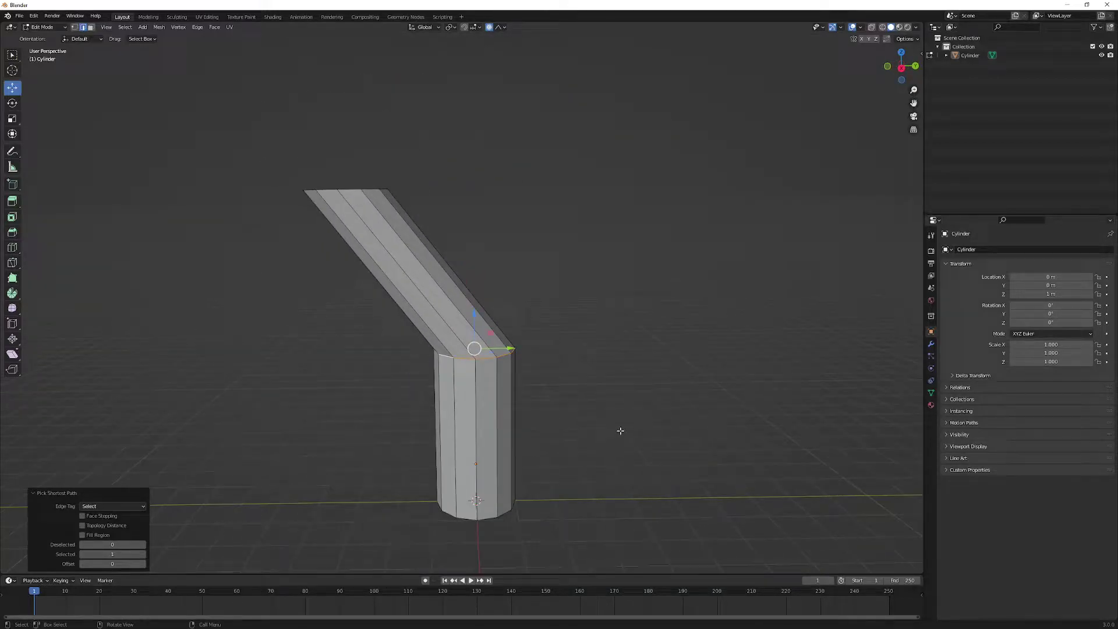
key(shift+d)
key(Escape)
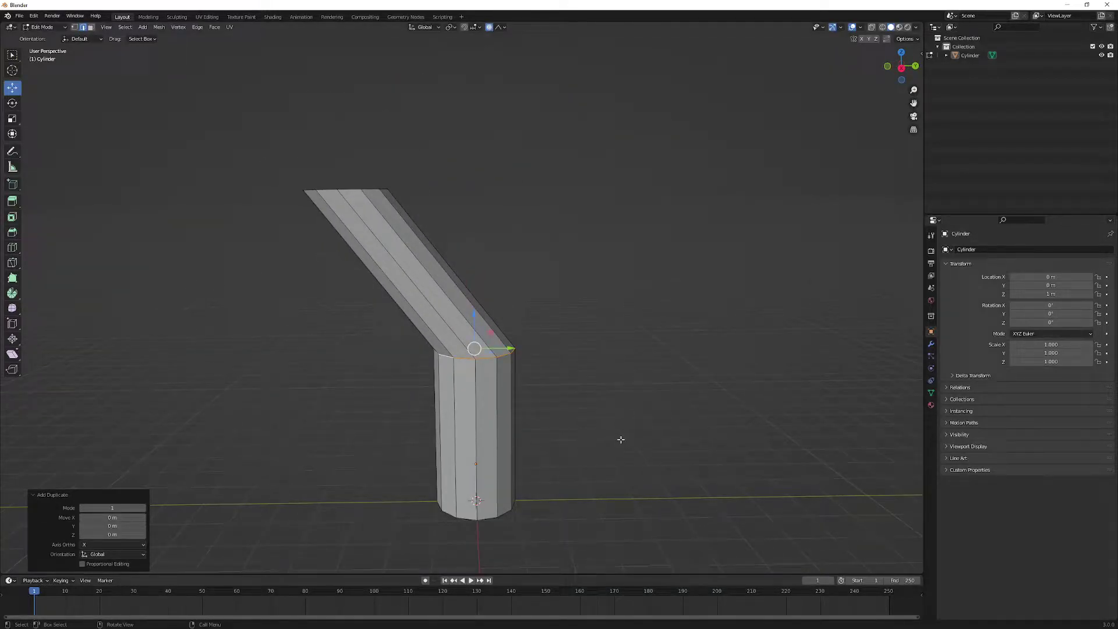